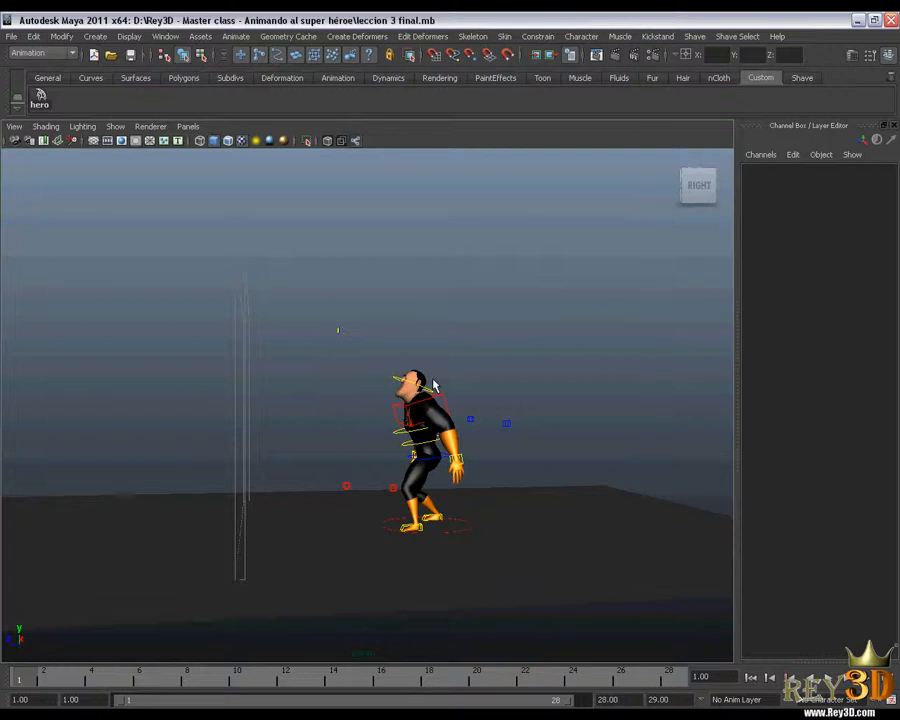
- Select all of the hero's animation controls at once with the saved hero selection shortcut
alt+drag(380, 411, 427, 428)
click(43, 101)
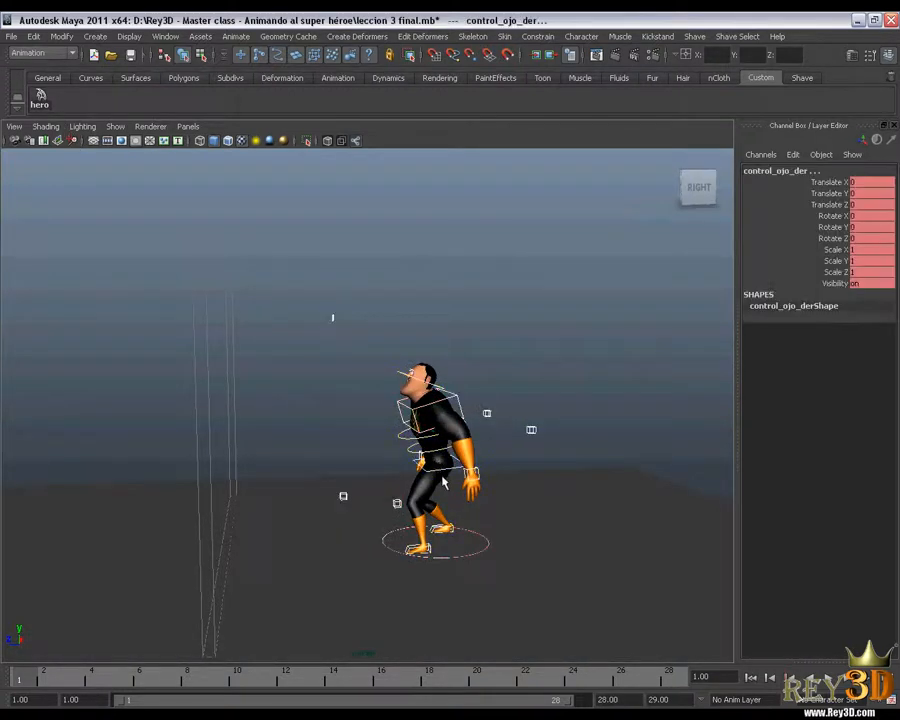
alt+middle_drag(480, 412, 496, 377)
mouse_move(496, 377)
alt+mouse_down()
mouse_move(510, 368)
mouse_move(504, 363)
mouse_move(502, 371)
mouse_move(525, 376)
mouse_move(474, 375)
mouse_move(506, 366)
mouse_move(482, 376)
mouse_move(486, 388)
alt+mouse_up()
alt+middle_drag(497, 382, 521, 384)
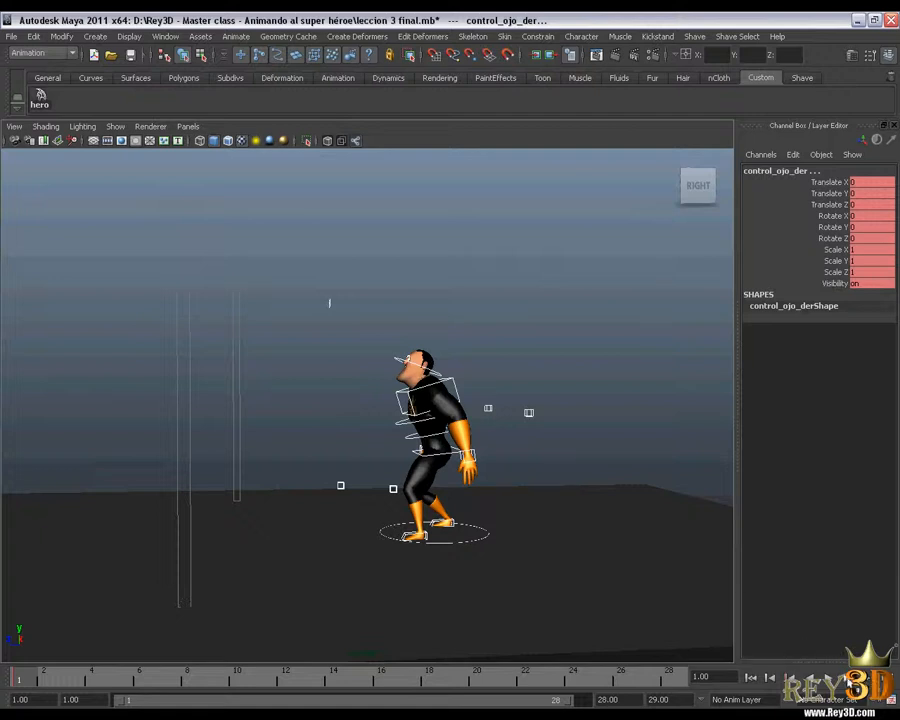
- Step forward through the first frames, rewind to the start, and advance the timeline frame by frame to frame 6
click(868, 683)
click(868, 683)
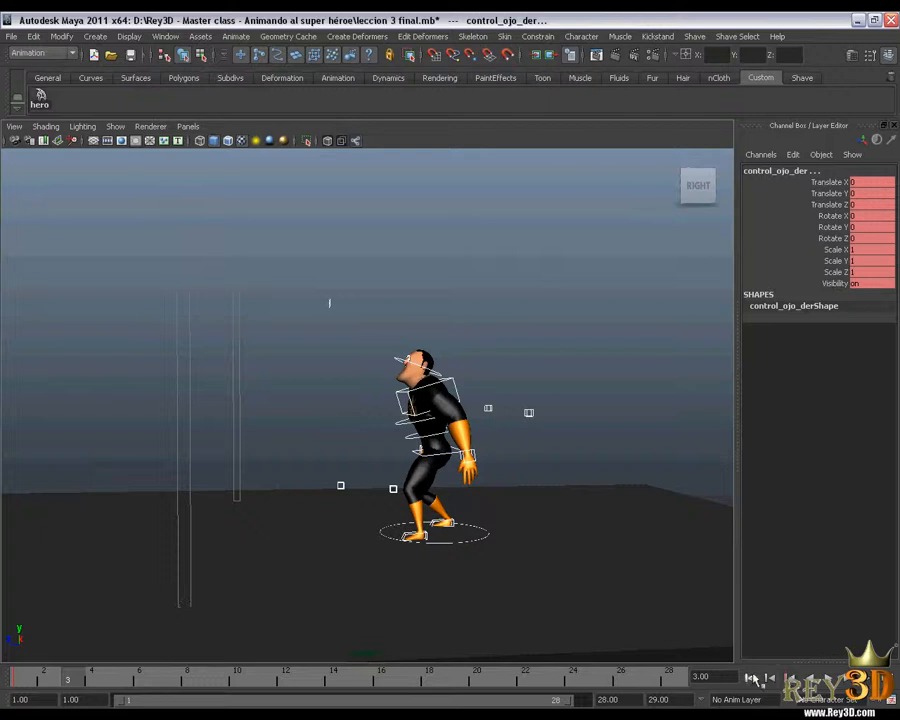
click(751, 677)
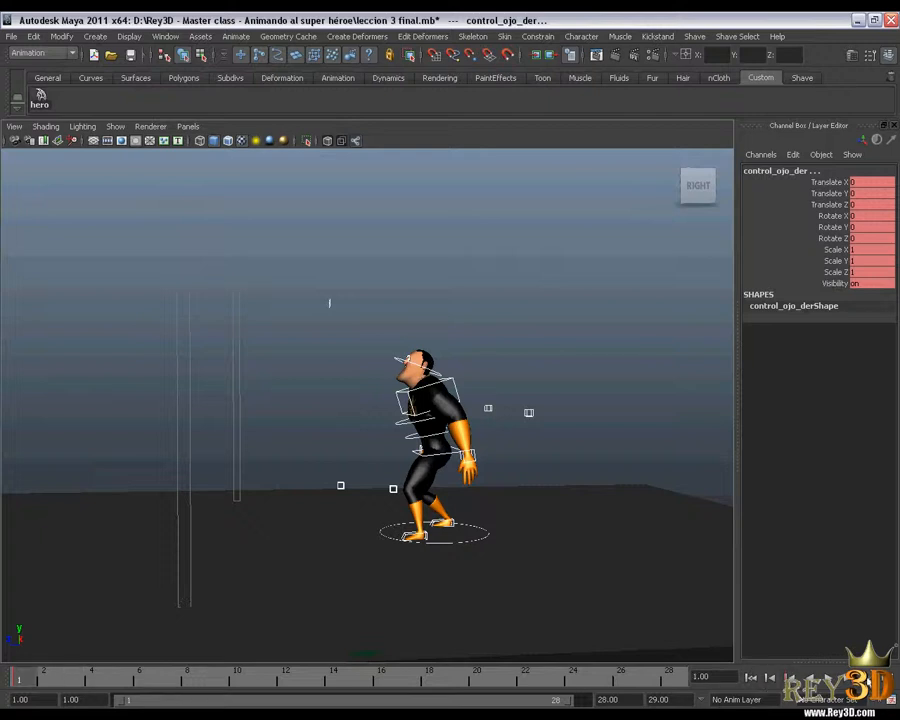
click(868, 683)
click(868, 683)
click(868, 683)
click(868, 683)
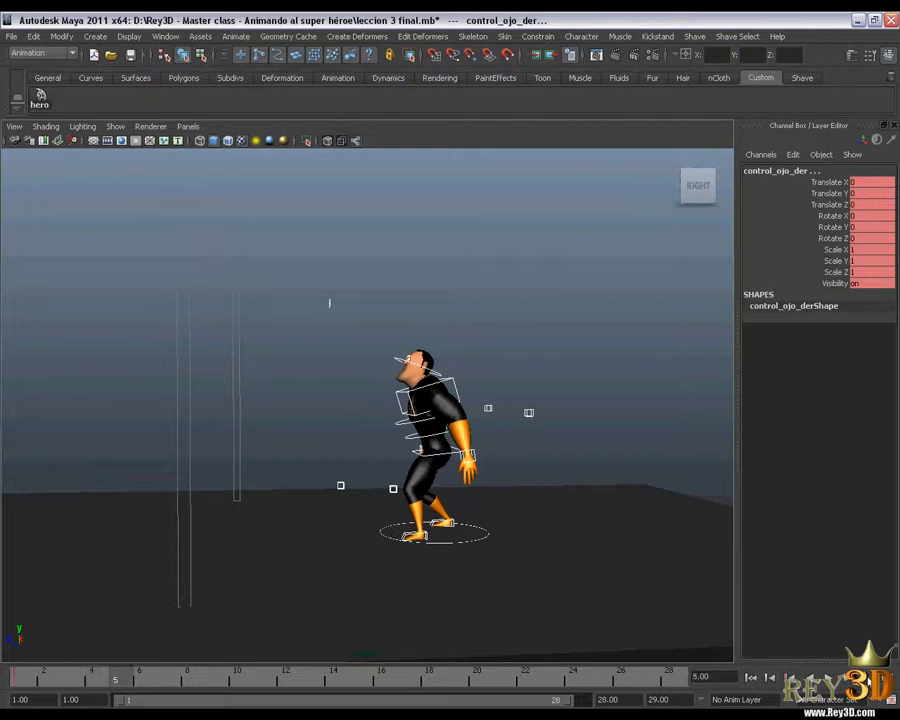
click(868, 683)
mouse_move(466, 451)
alt+mouse_down()
mouse_move(516, 442)
mouse_move(477, 442)
alt+mouse_up()
mouse_move(498, 437)
alt+middle_down()
mouse_move(484, 440)
mouse_move(506, 431)
alt+middle_up()
mouse_move(540, 393)
alt+middle_down()
mouse_move(488, 418)
mouse_move(538, 378)
alt+middle_up()
alt+drag(538, 378, 512, 398)
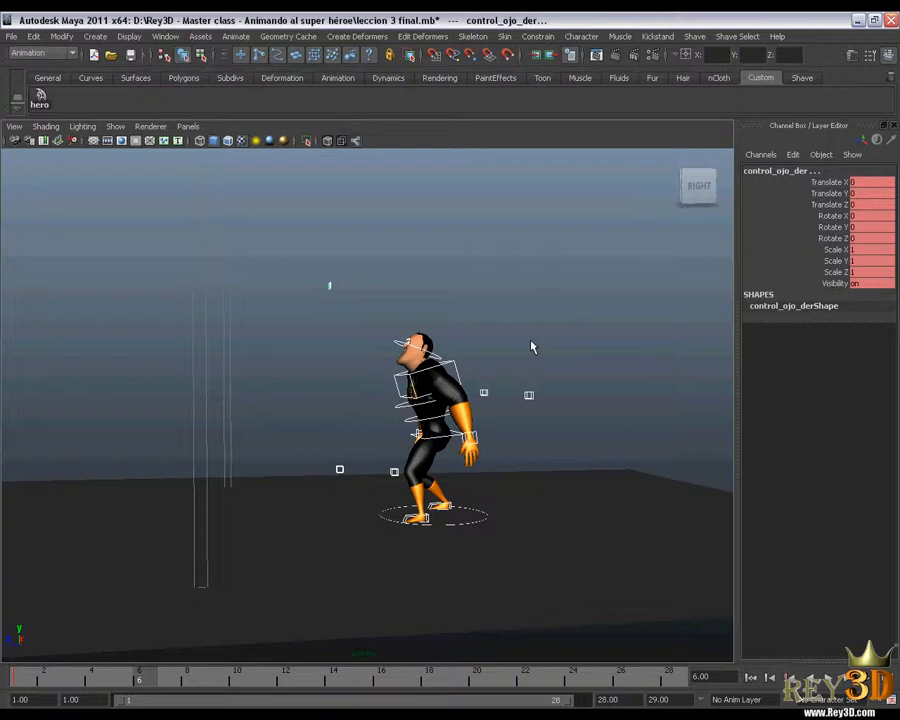
- Step the timeline backward frame by frame to frame 1
key(alt+comma)
key(alt+comma)
key(alt+comma)
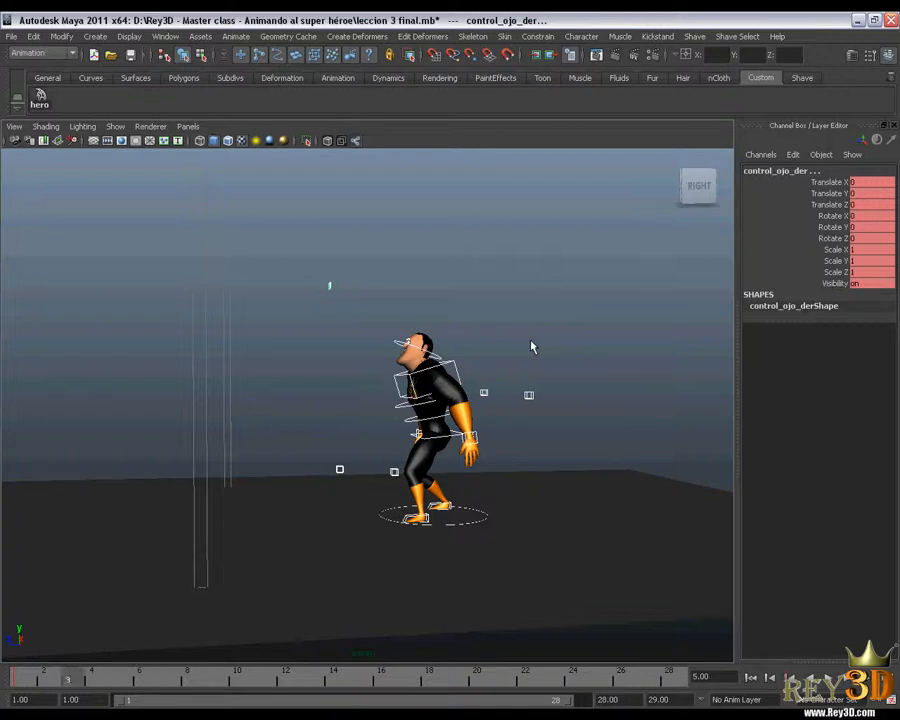
key(alt+comma)
key(alt+comma)
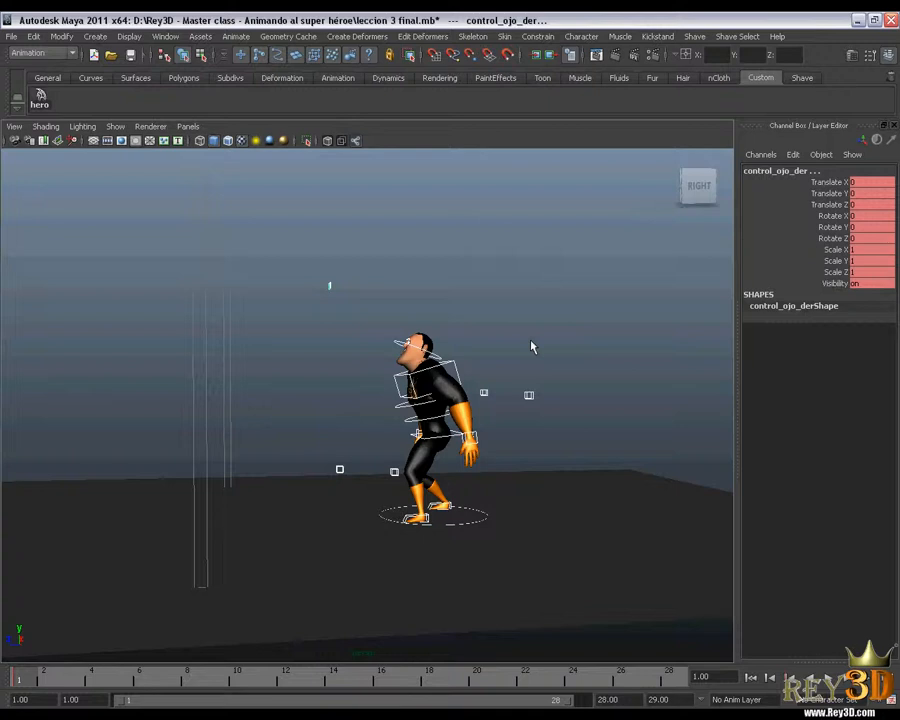
- Step the timeline forward frame by frame from frame 1 to frame 9
key(alt+period)
key(alt+period)
key(alt+period)
key(alt+period)
key(alt+period)
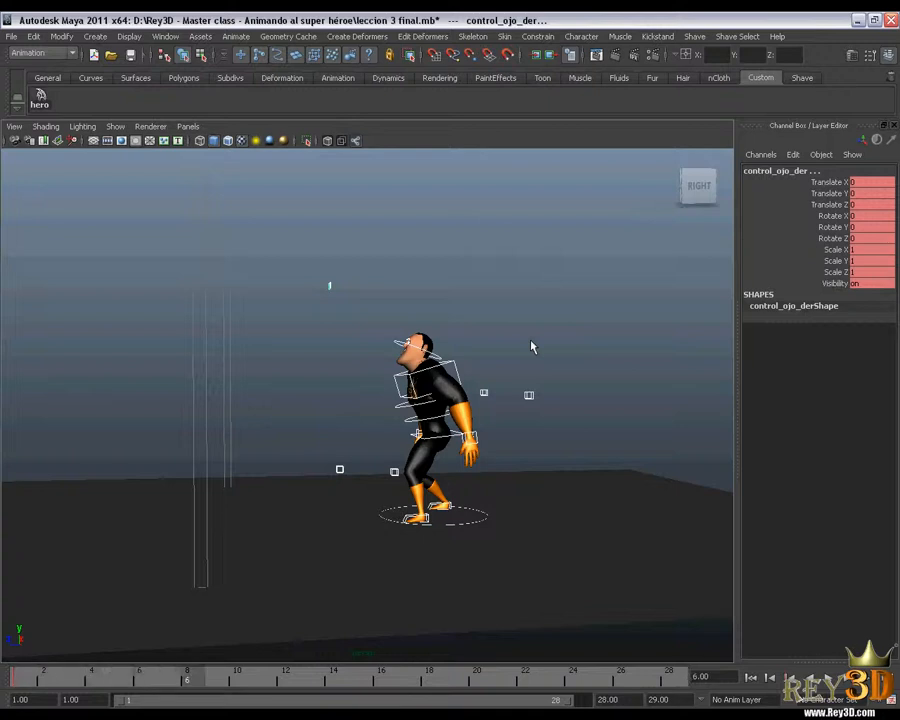
key(alt+period)
key(alt+period)
key(alt+period)
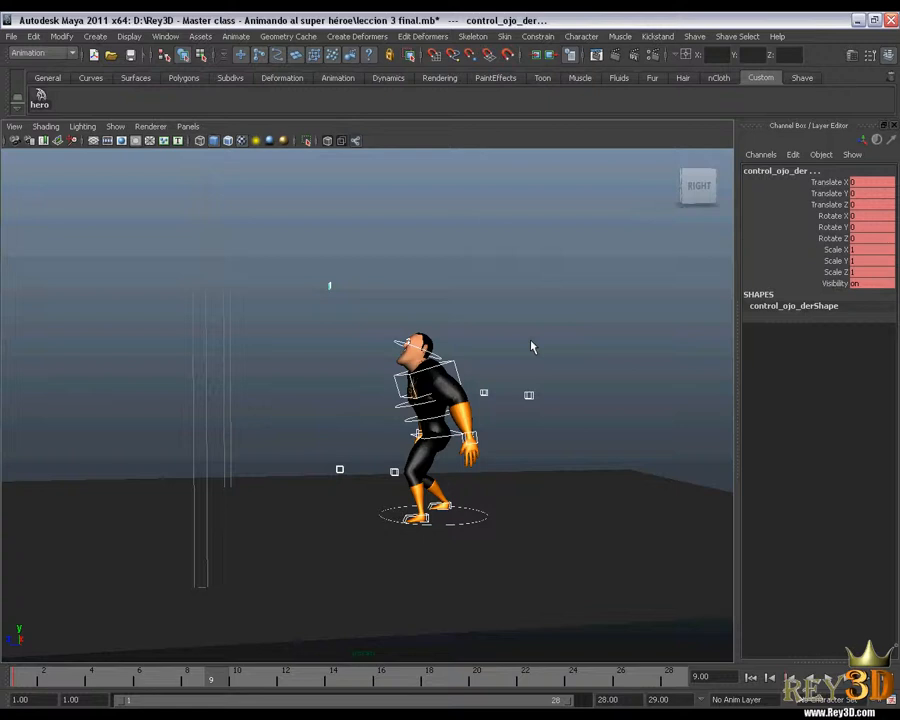
- Play the animation from the start of the timeline, stop it, and step back to frame 9
key(alt+shift+v)
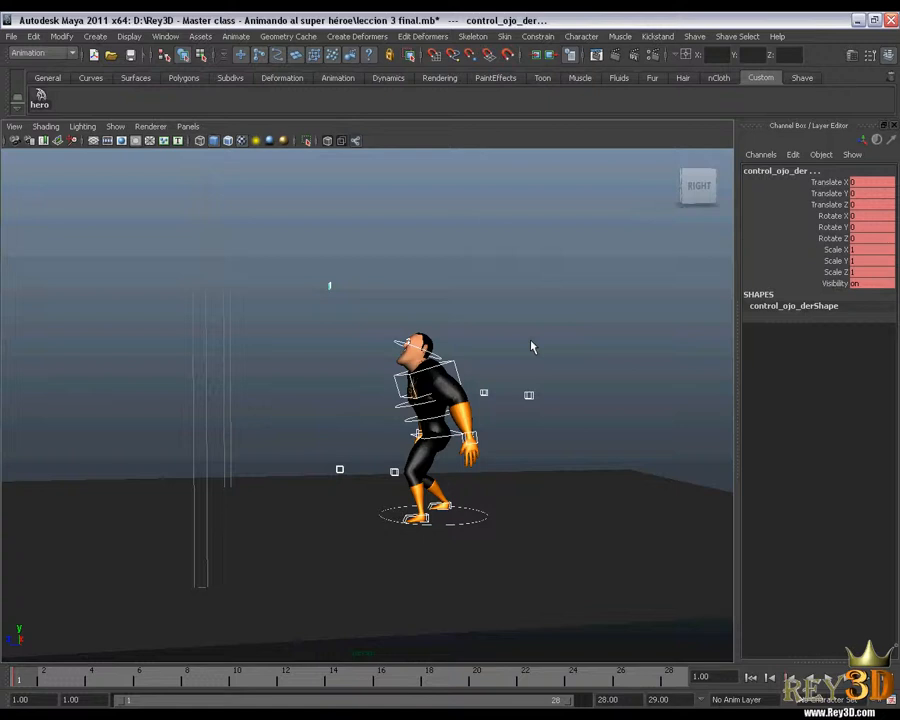
key(alt+v)
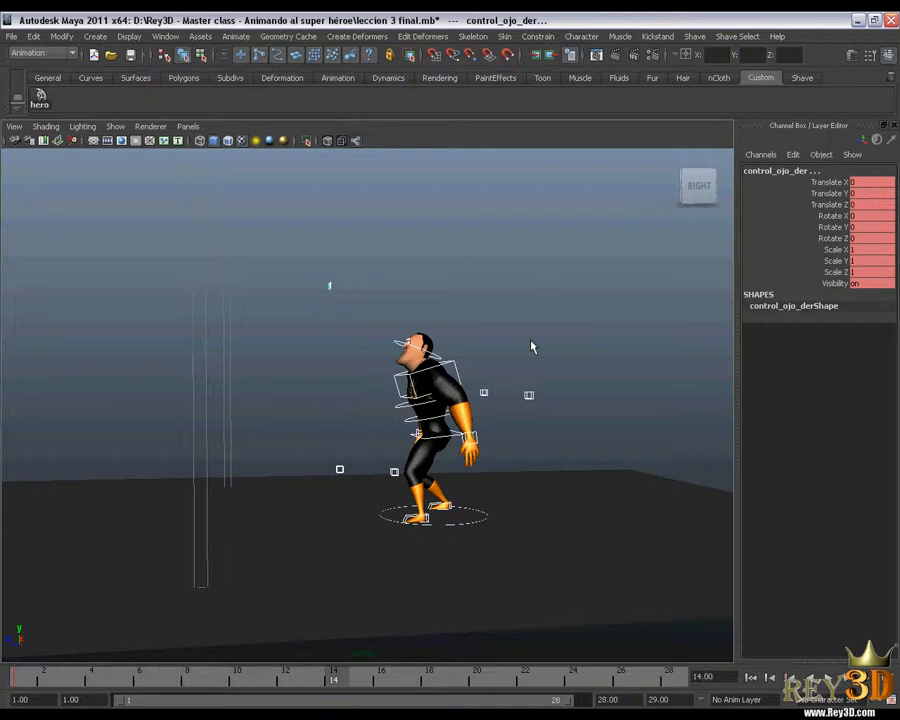
key(alt+comma)
key(alt+comma)
key(alt+comma)
key(alt+comma)
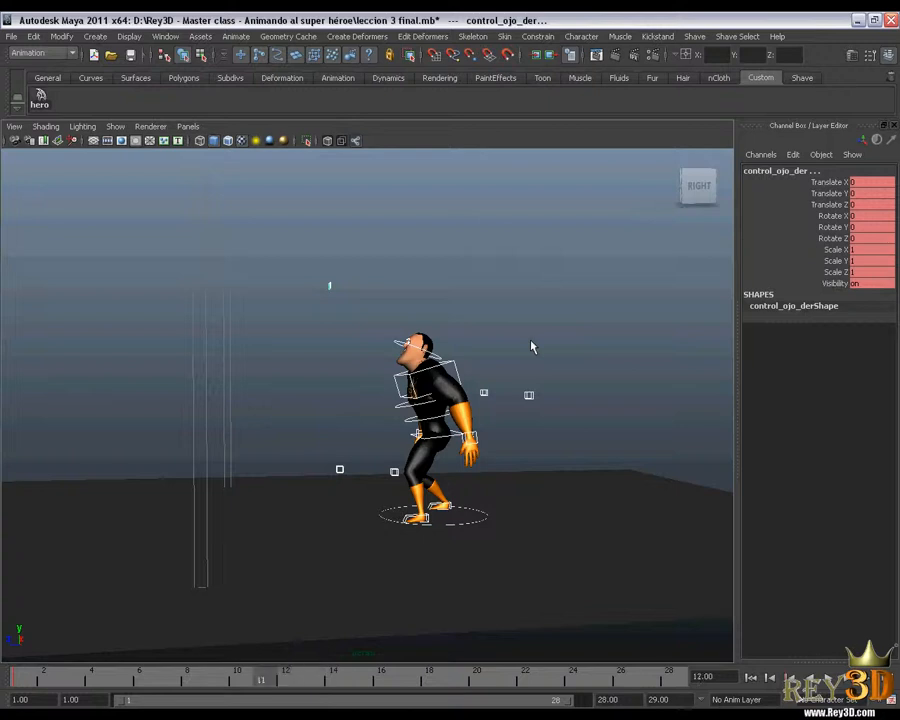
key(alt+comma)
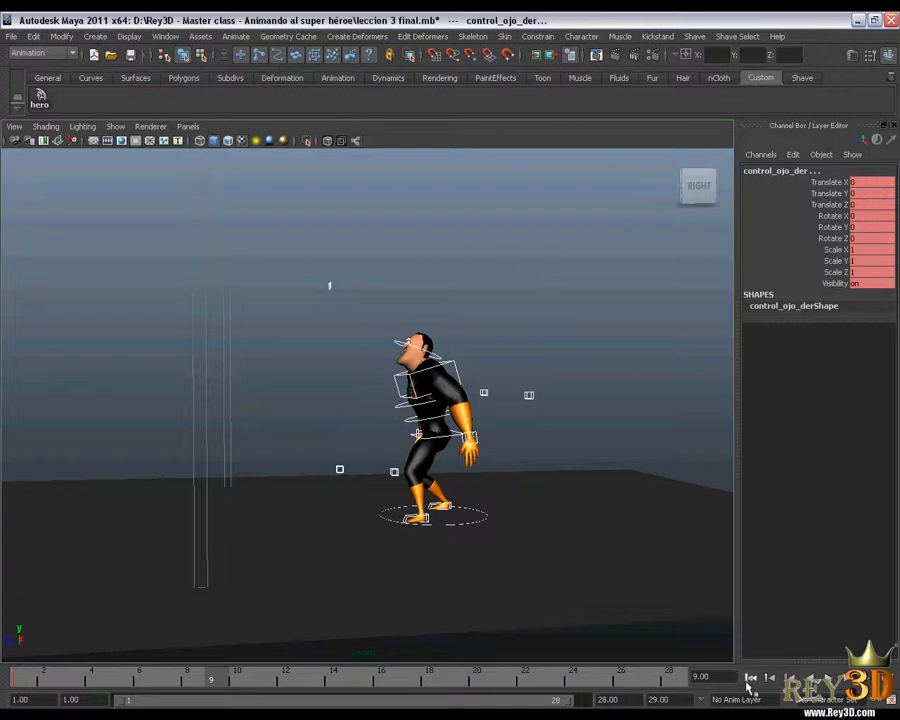
- Rewind the timeline to its start and advance to frame 6 for the next pose
click(747, 676)
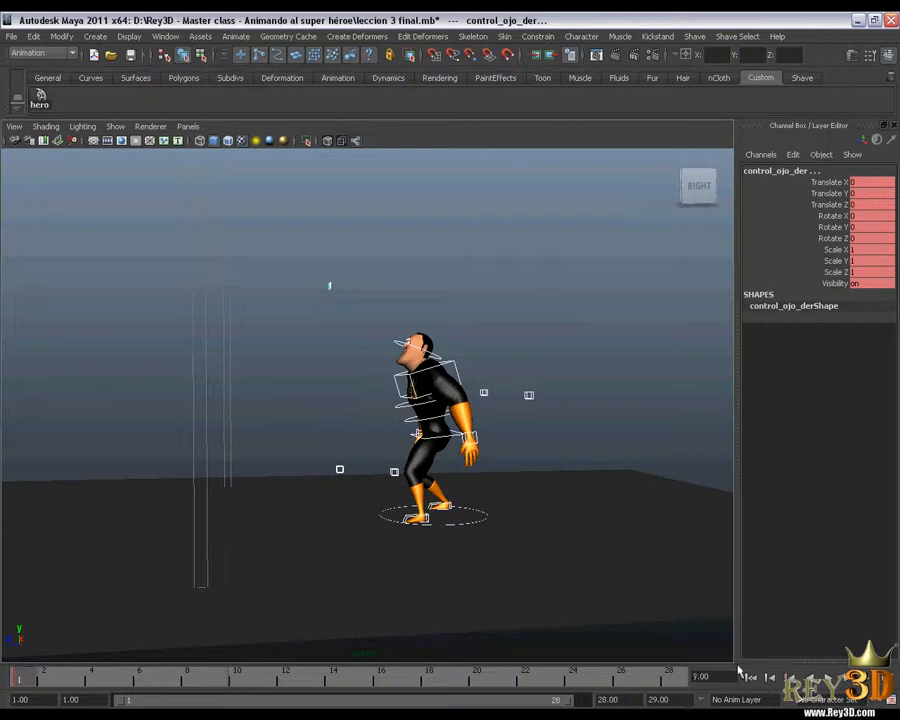
click(868, 678)
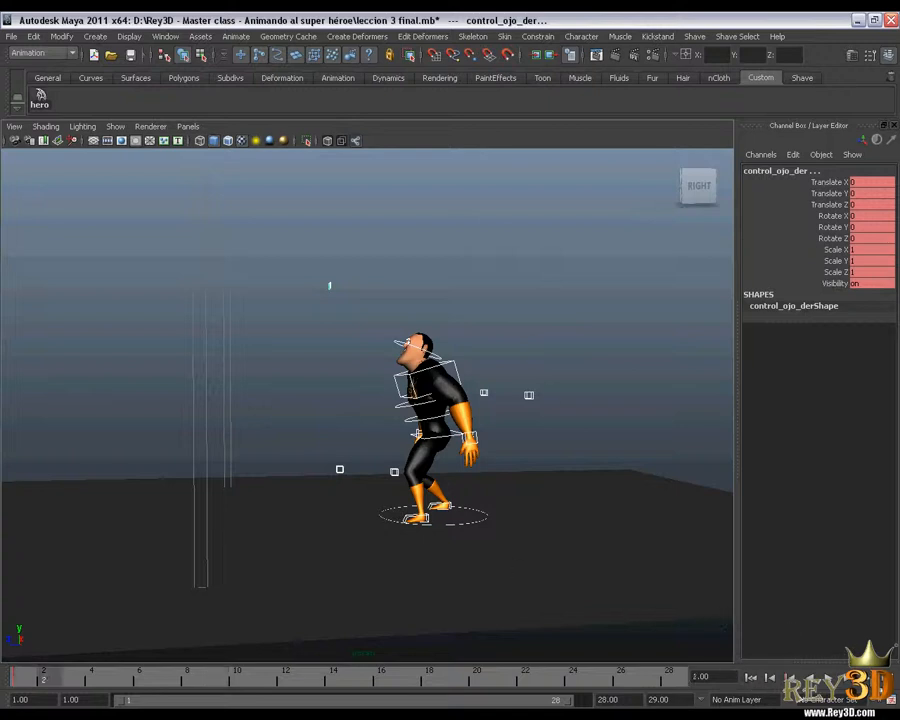
click(868, 678)
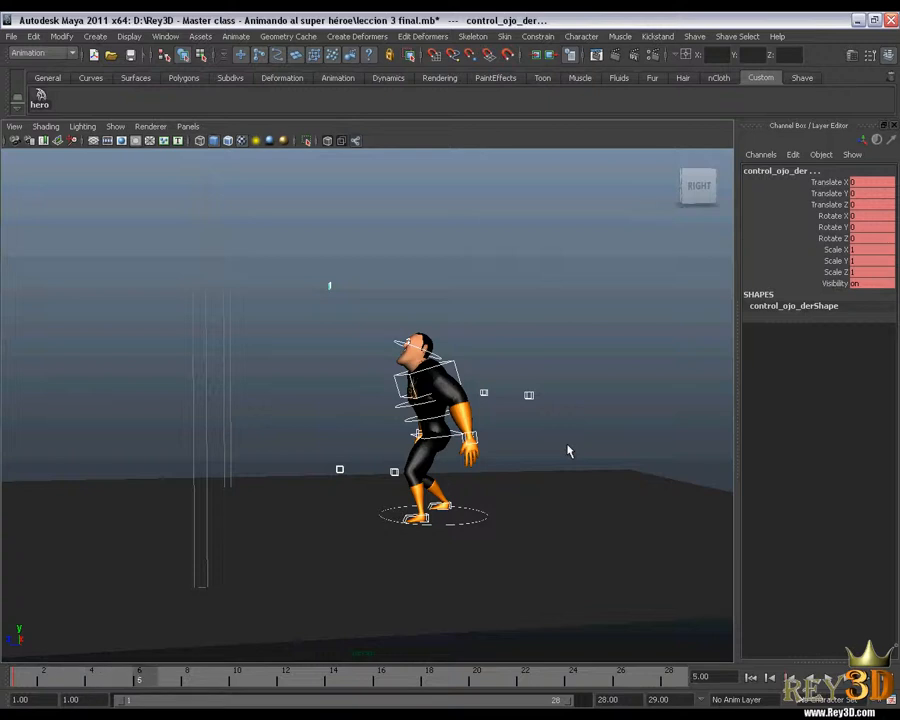
alt+drag(437, 446, 498, 436)
scroll(484, 432, down, 1)
scroll(502, 434, up, 1)
alt+middle_drag(494, 443, 474, 431)
alt+drag(474, 431, 472, 430)
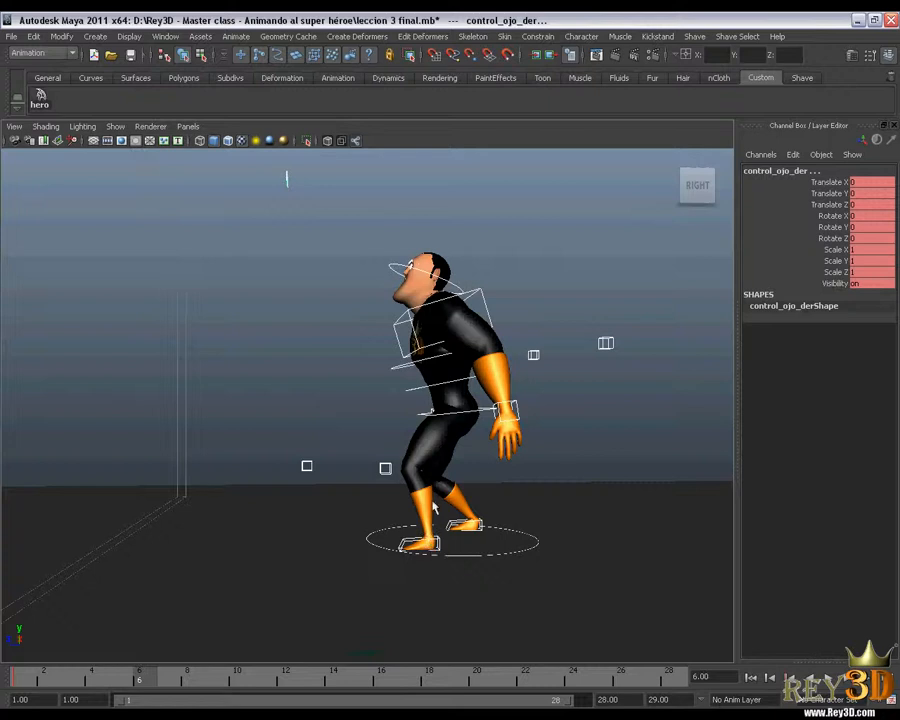
- Select the hero's root control together with both elbow controls and both knee controls
alt+drag(486, 484, 287, 368)
click(477, 414)
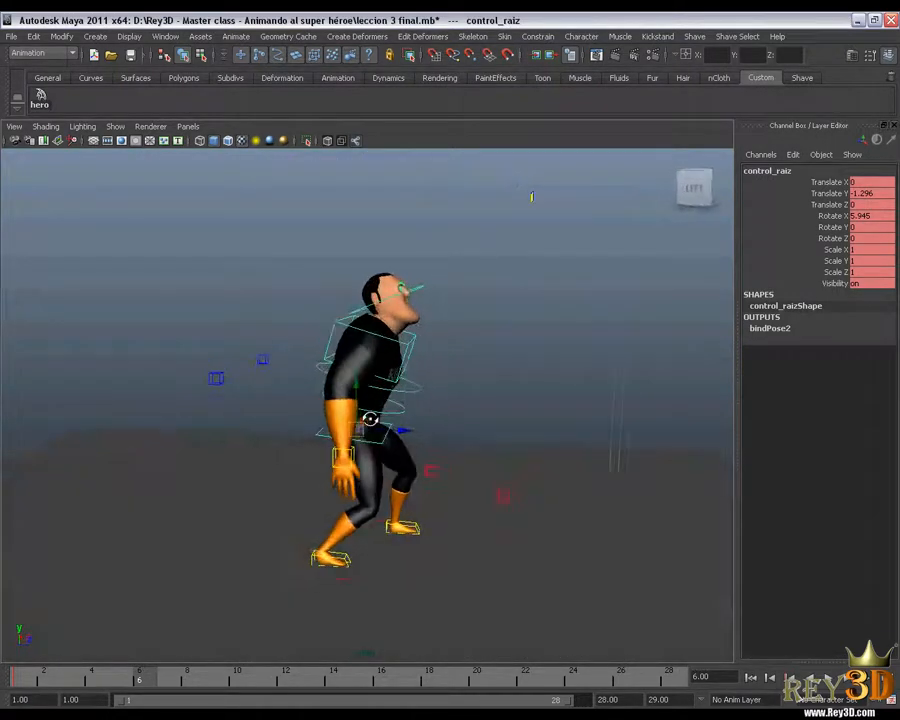
click(265, 359)
click(215, 378)
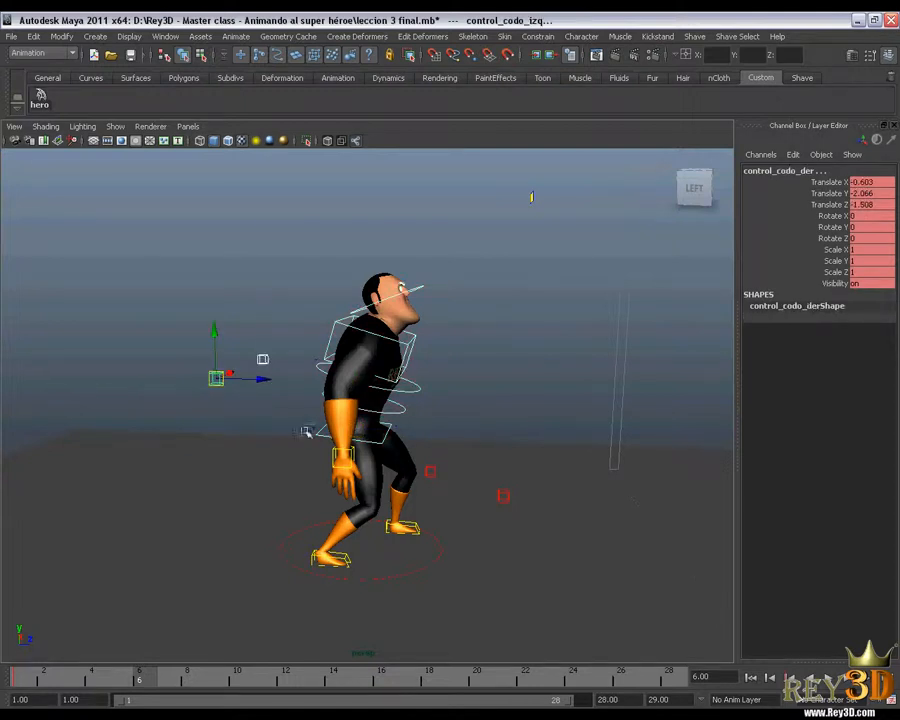
click(431, 471)
click(502, 494)
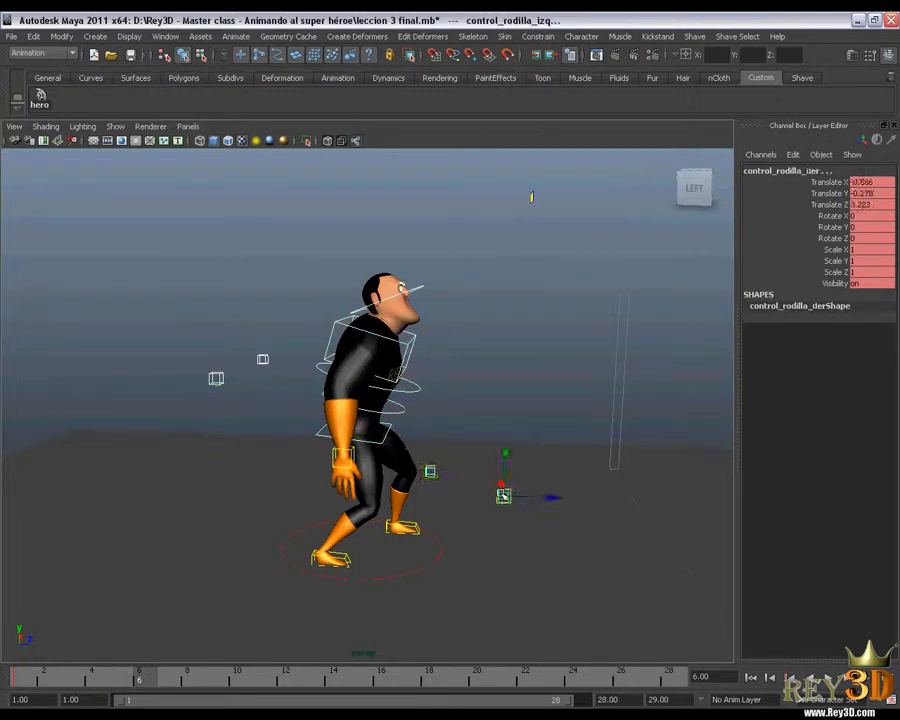
- Add both hand controls to the selection and move the selected controls forward about 3.69 units along Z
alt+drag(502, 492, 378, 460)
click(322, 428)
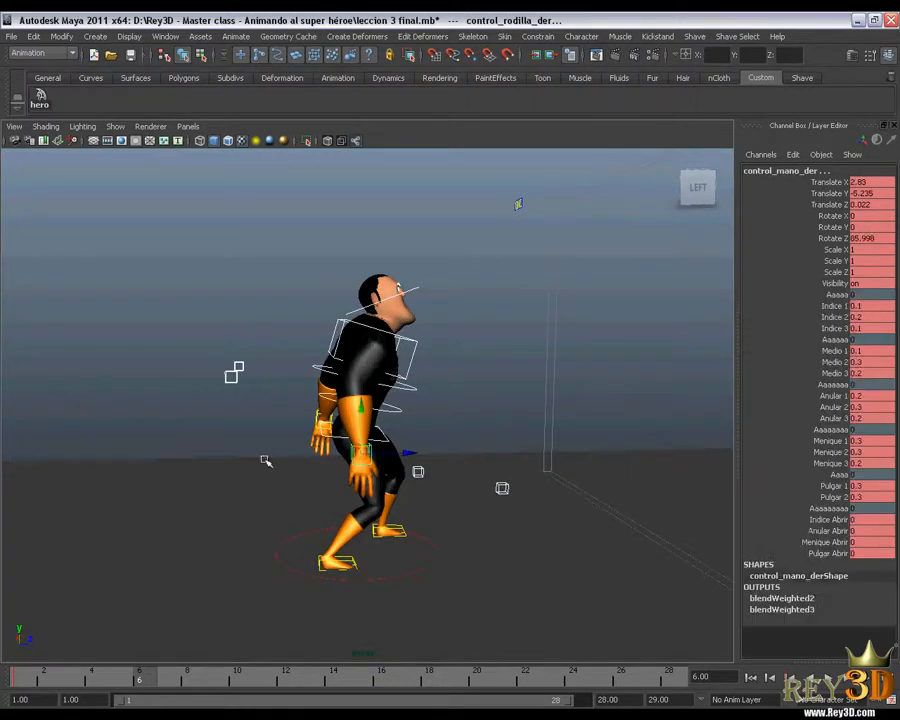
alt+drag(262, 458, 354, 460)
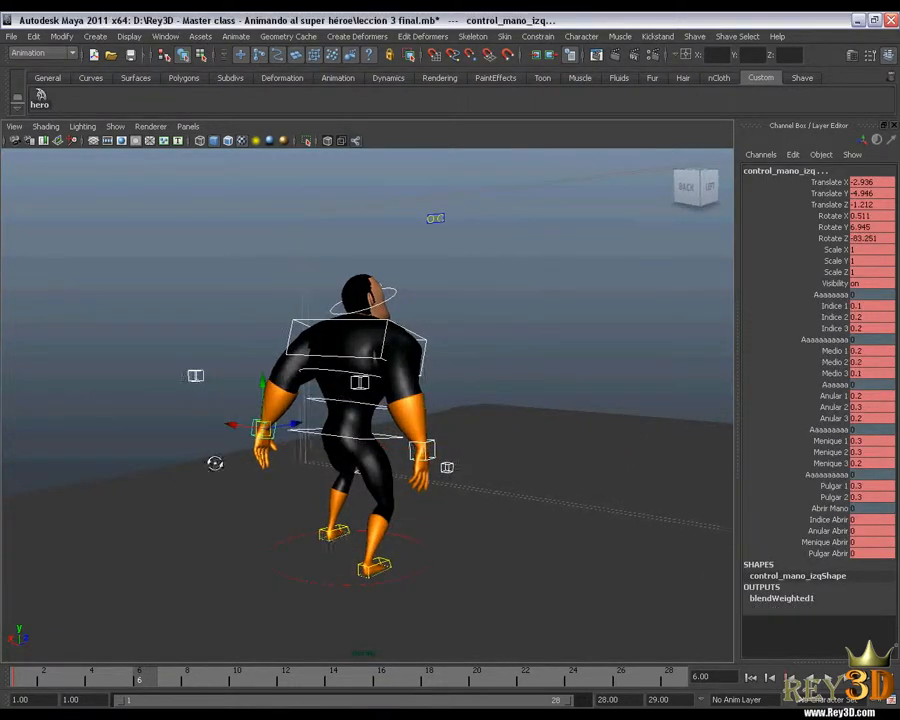
alt+drag(215, 462, 390, 396)
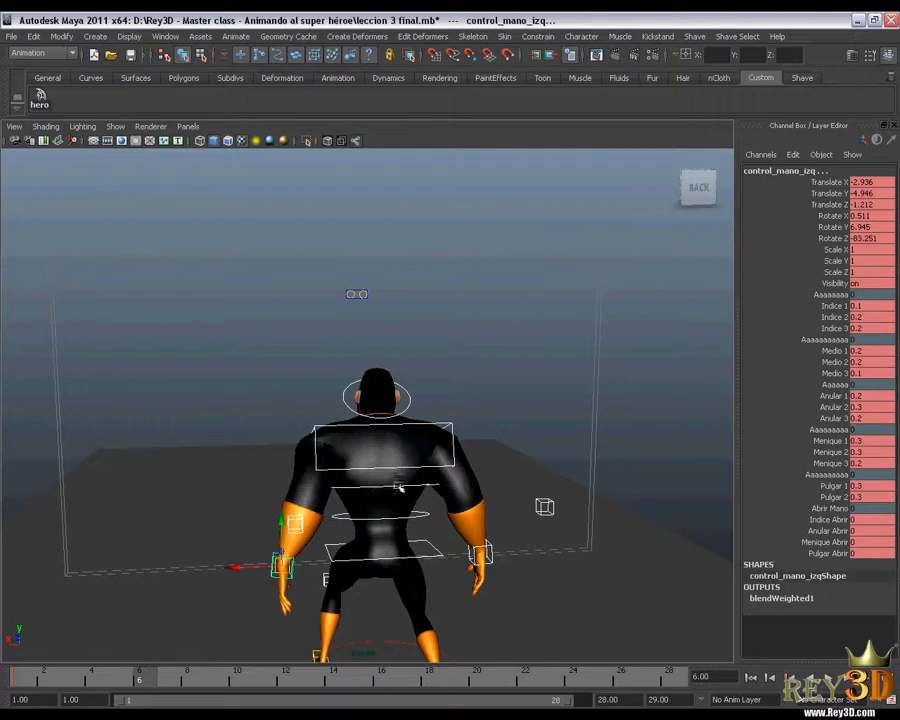
mouse_move(399, 487)
alt+mouse_down()
mouse_move(444, 458)
mouse_move(450, 494)
mouse_move(410, 460)
mouse_move(403, 473)
alt+mouse_up()
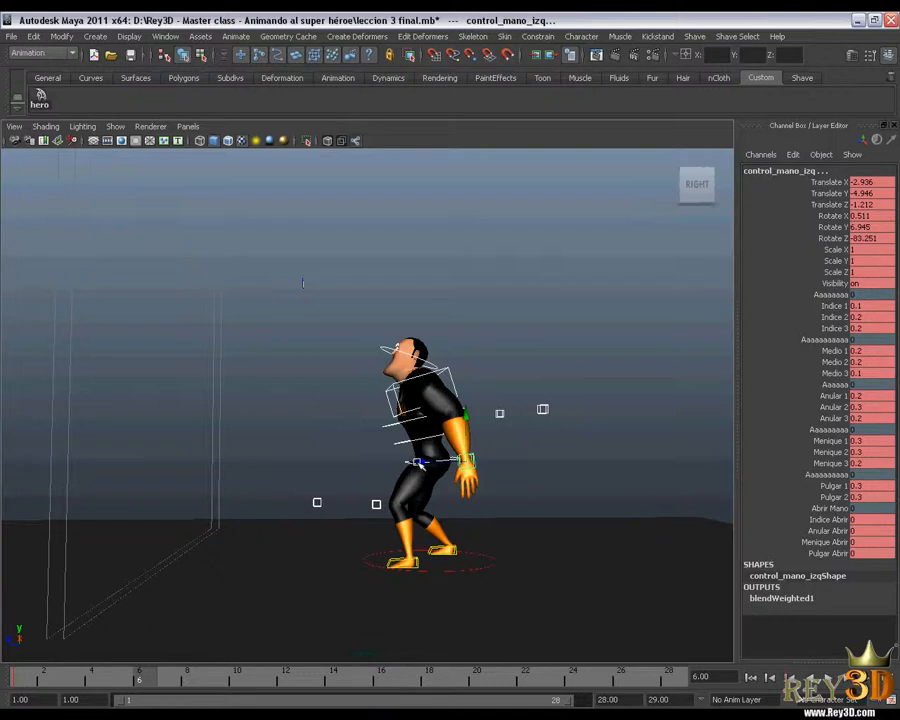
drag(421, 465, 297, 513)
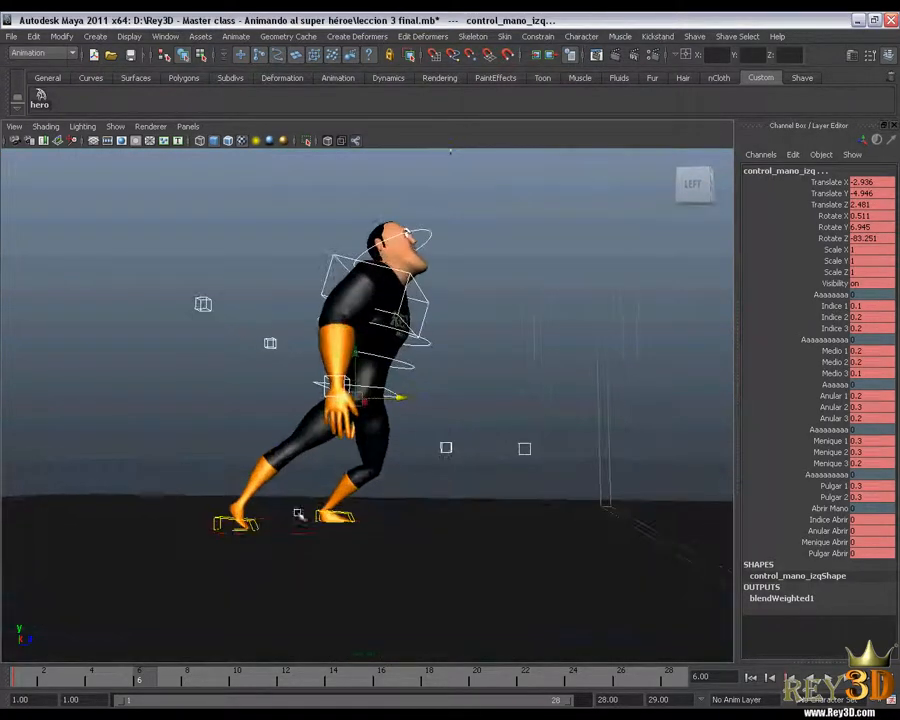
- Move the right foot control forward to a Translate Z of about 6.1
click(222, 526)
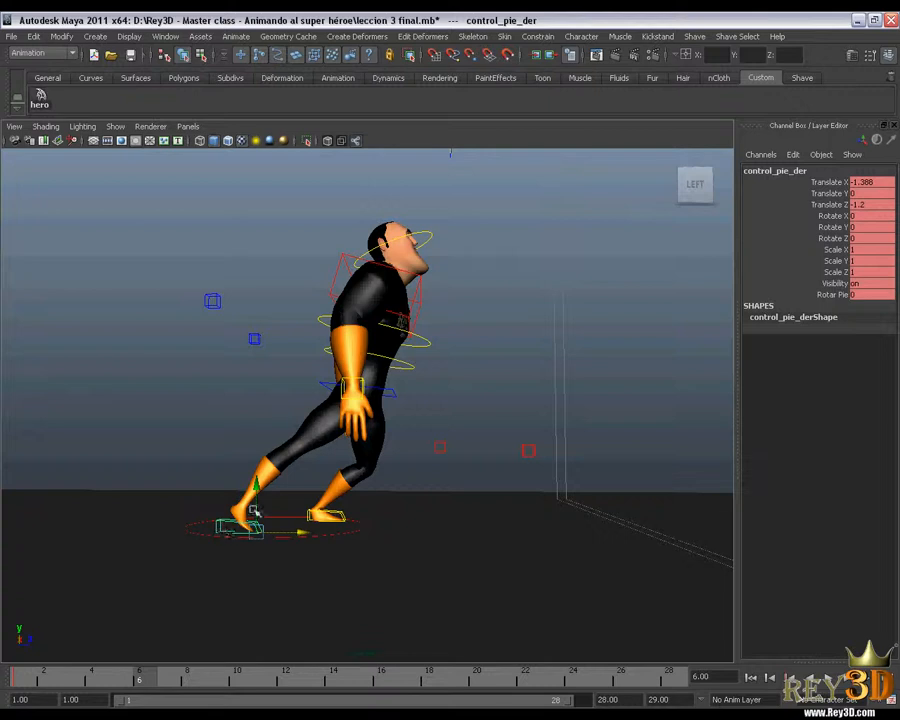
alt+middle_drag(478, 538, 411, 531)
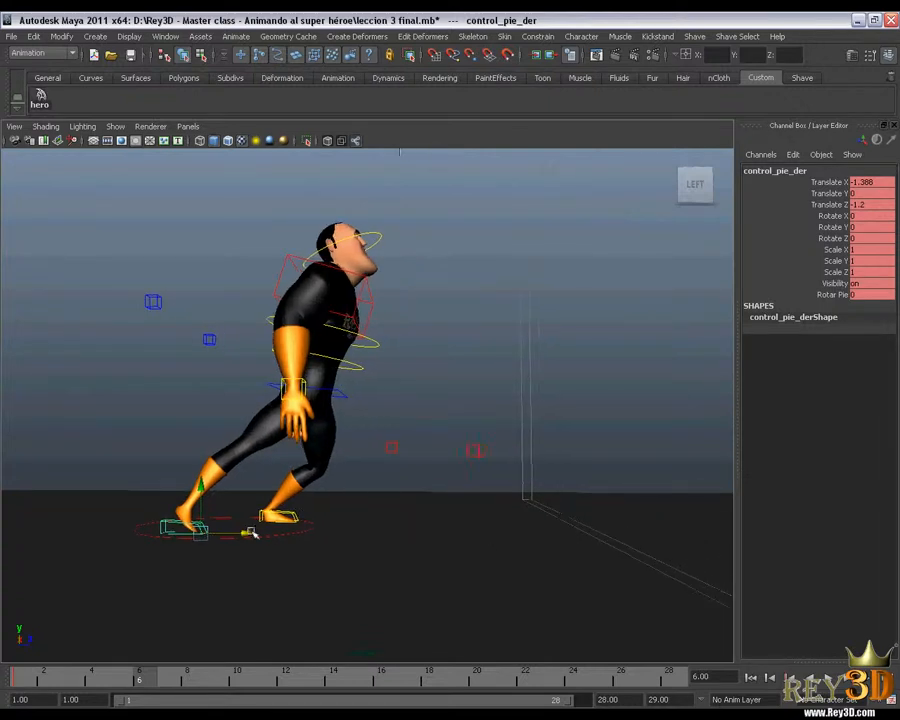
drag(252, 533, 437, 535)
alt+drag(185, 426, 337, 398)
alt+right_drag(337, 398, 472, 458)
alt+drag(328, 414, 388, 430)
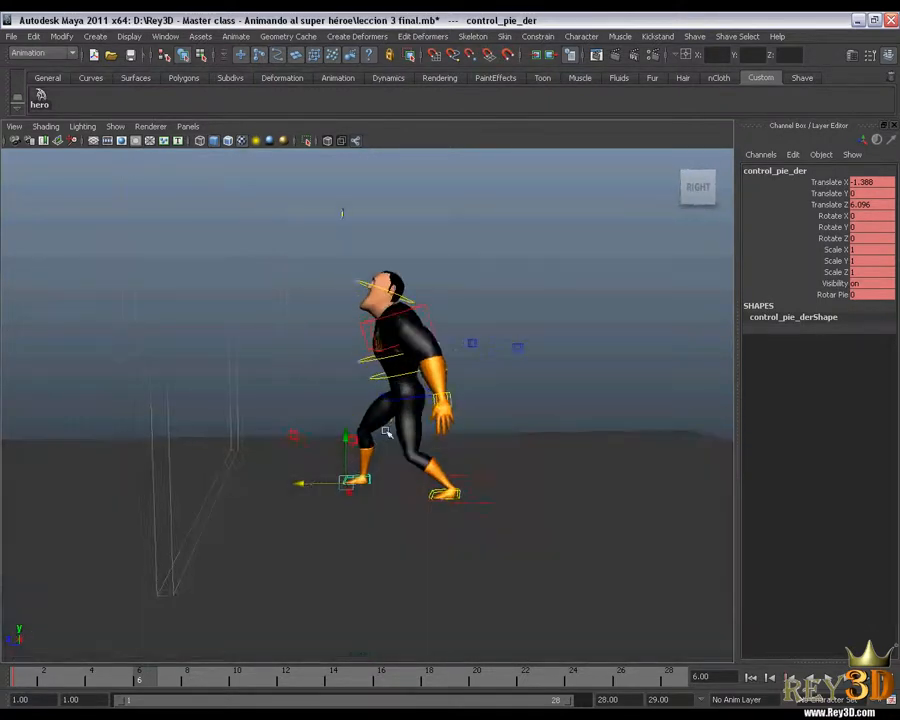
- Position the left foot control at about Translate Y 1.0 and Z -0.25, and rotate it to about 72.4 degrees in X
alt+drag(318, 402, 381, 388)
alt+right_drag(381, 388, 530, 472)
alt+drag(530, 472, 406, 516)
click(471, 567)
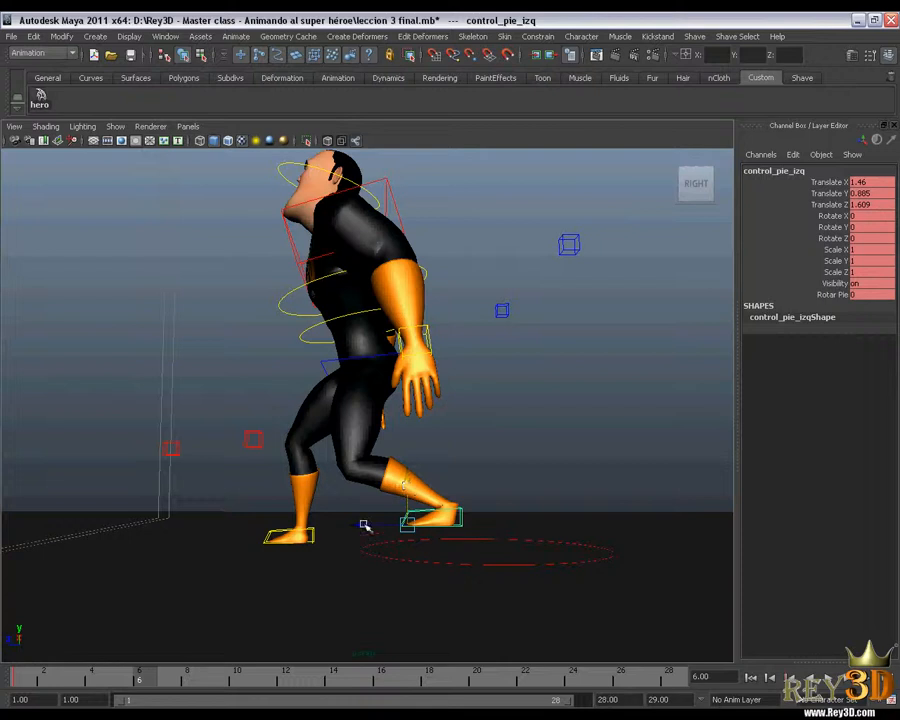
key(e)
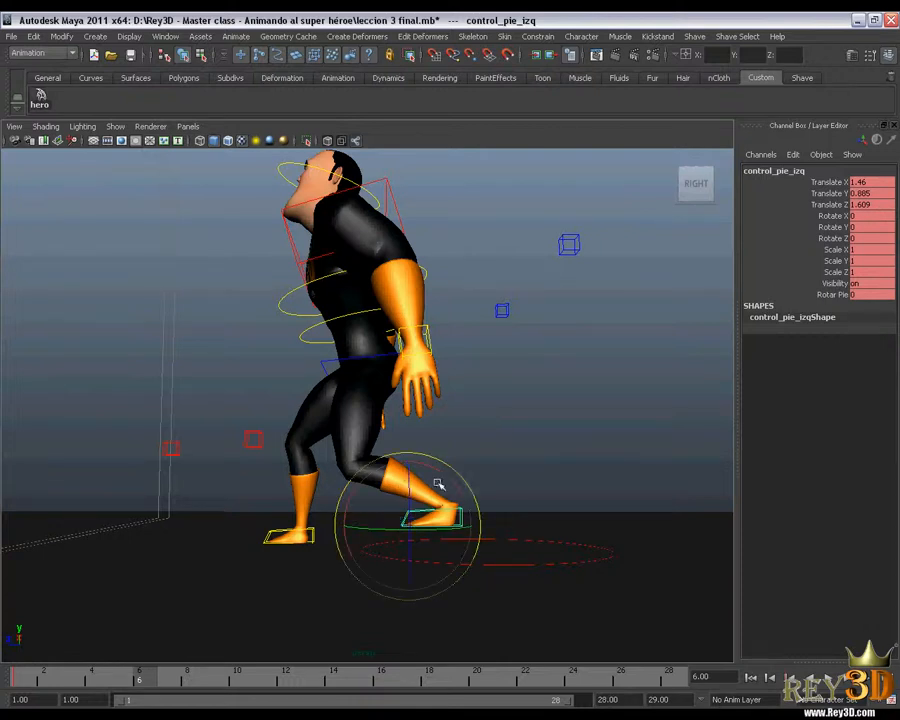
drag(447, 474, 479, 476)
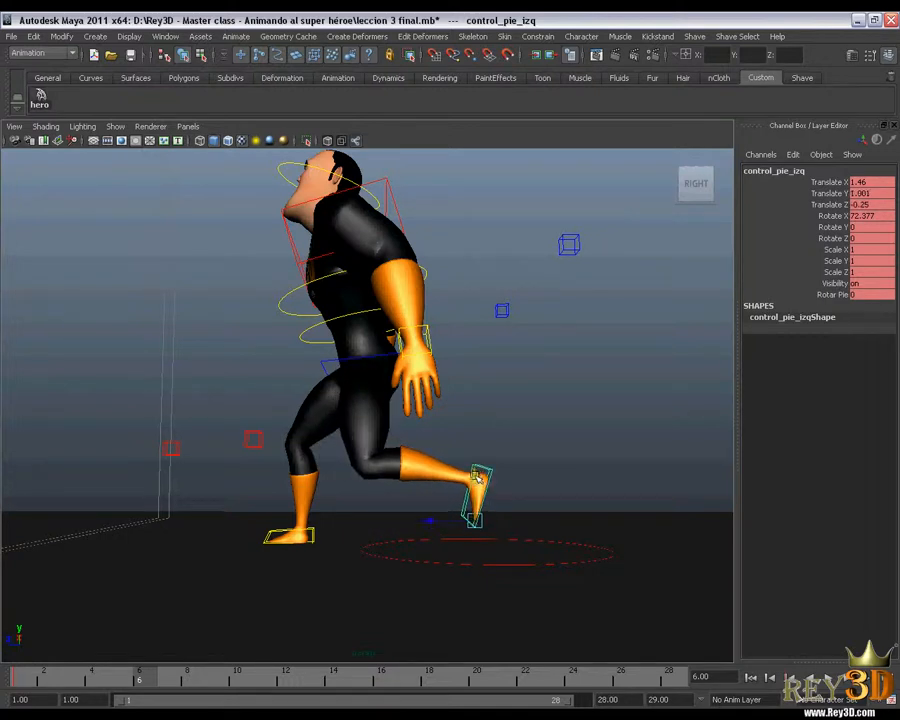
- Move the hero's root control forward to a Translate Z of about 4.04
alt+right_drag(478, 476, 391, 442)
alt+drag(391, 442, 390, 304)
click(370, 420)
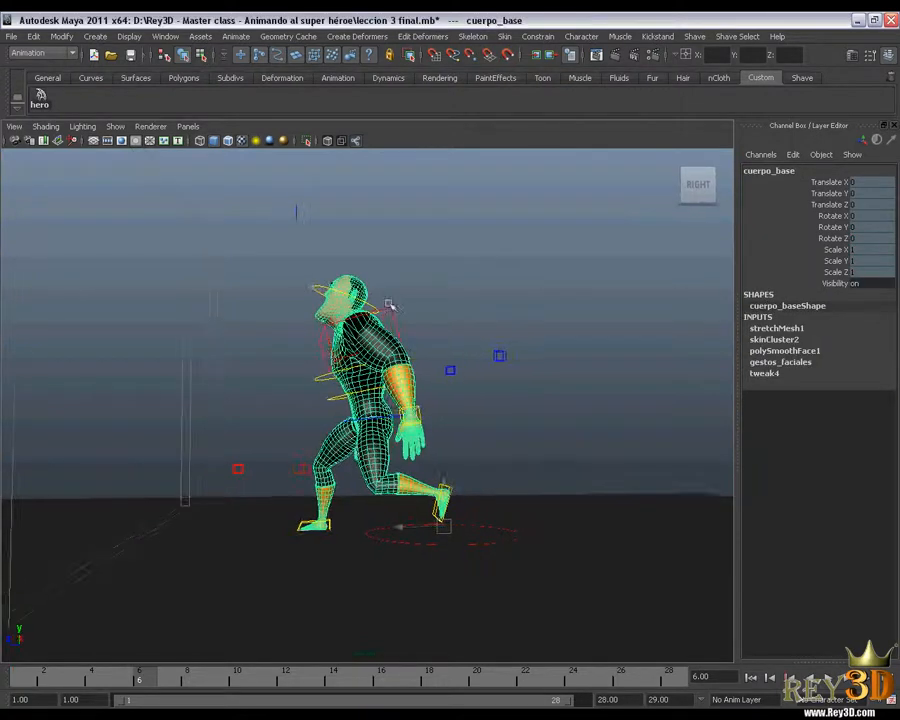
alt+right_drag(299, 269, 416, 336)
click(424, 338)
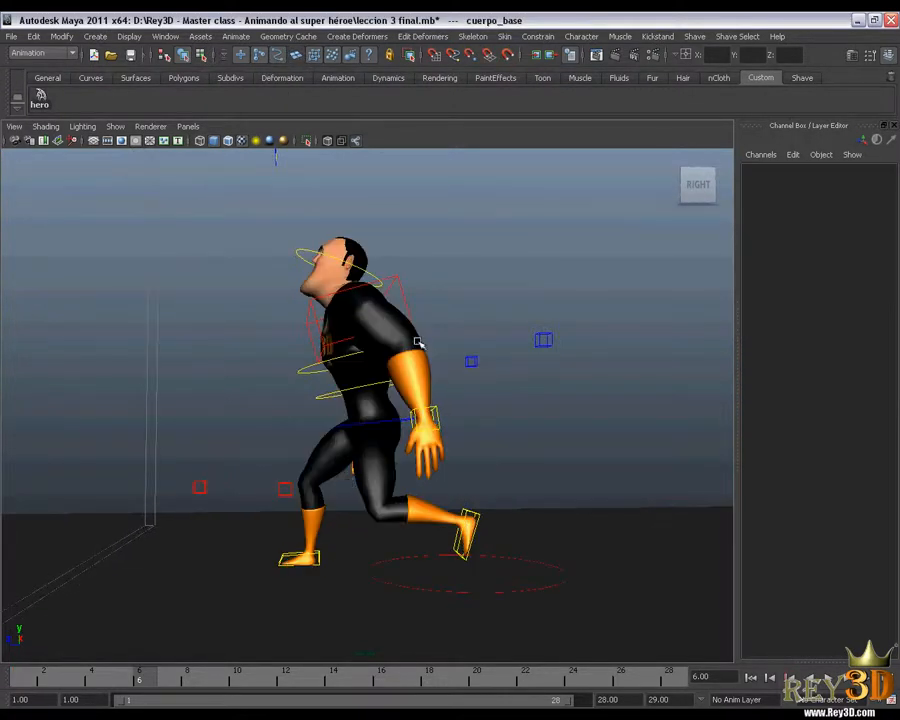
click(370, 424)
alt+drag(370, 426, 350, 495)
alt+drag(280, 160, 300, 262)
alt+drag(317, 508, 314, 508)
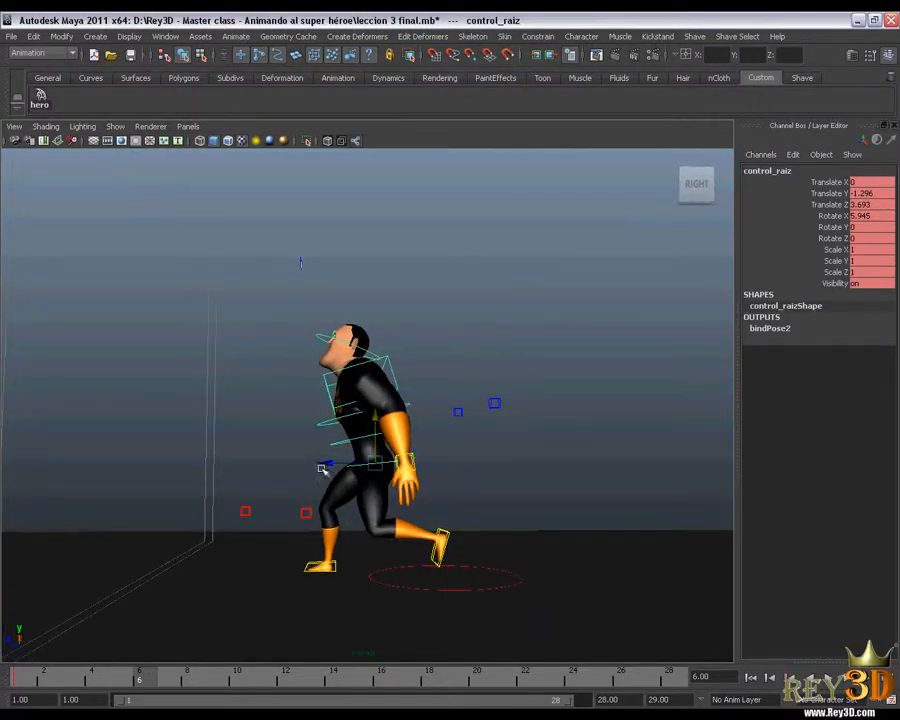
drag(329, 466, 428, 490)
- Swing the left hand control up in front of the body to about Translate Y -3.49 and Z 7.22
click(420, 464)
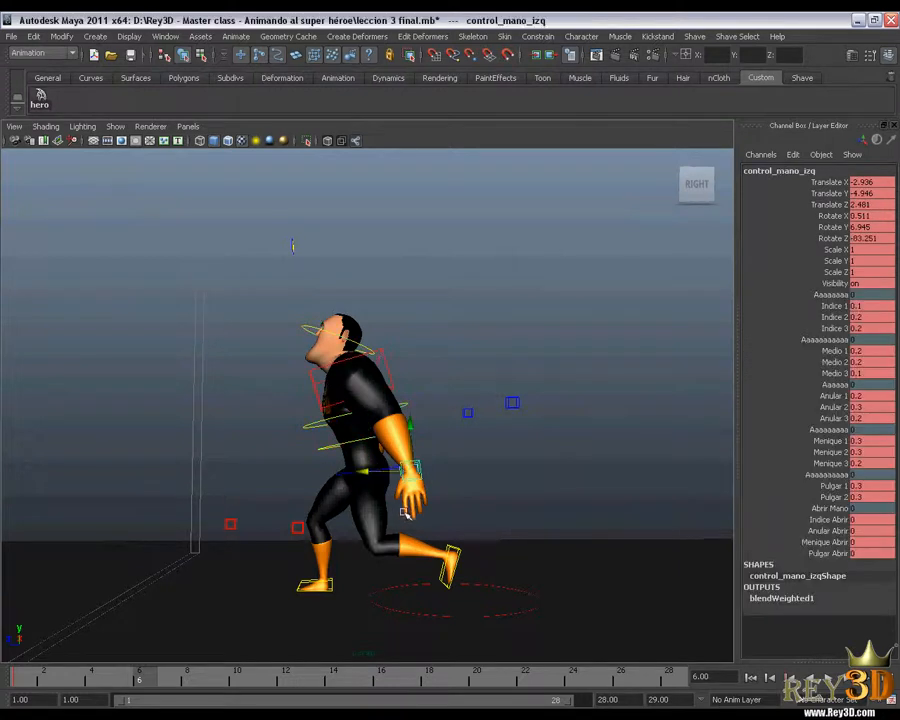
drag(409, 471, 287, 434)
alt+middle_drag(309, 480, 325, 504)
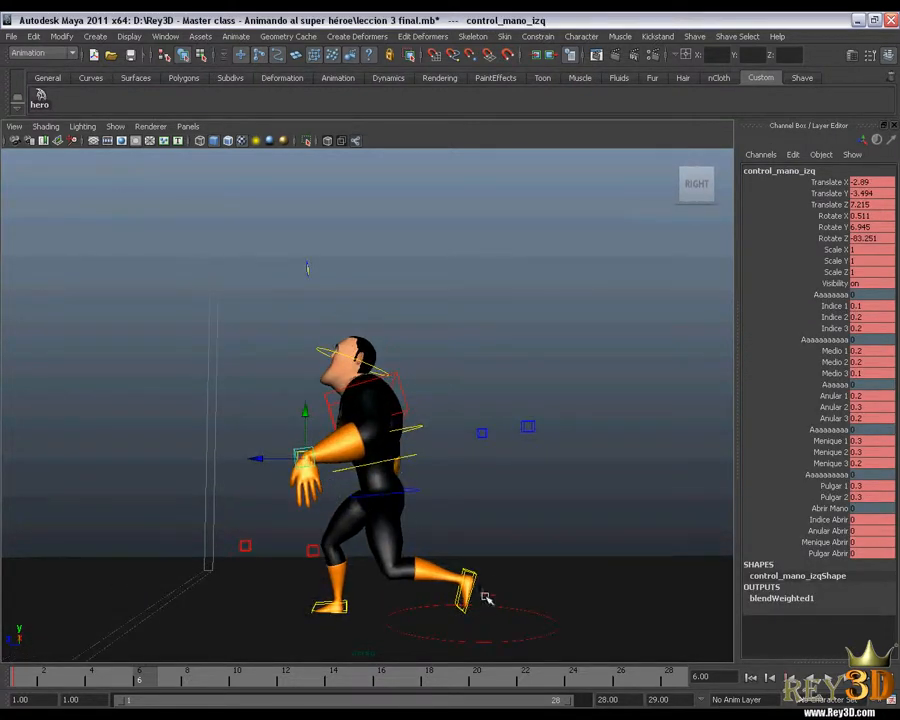
alt+middle_drag(388, 538, 396, 522)
alt+right_drag(342, 518, 371, 521)
- Rotate the left hand control to about 1.1, -62.6 and -84.3 degrees in X, Y, Z, and shift it to Translate X -3.78
key(e)
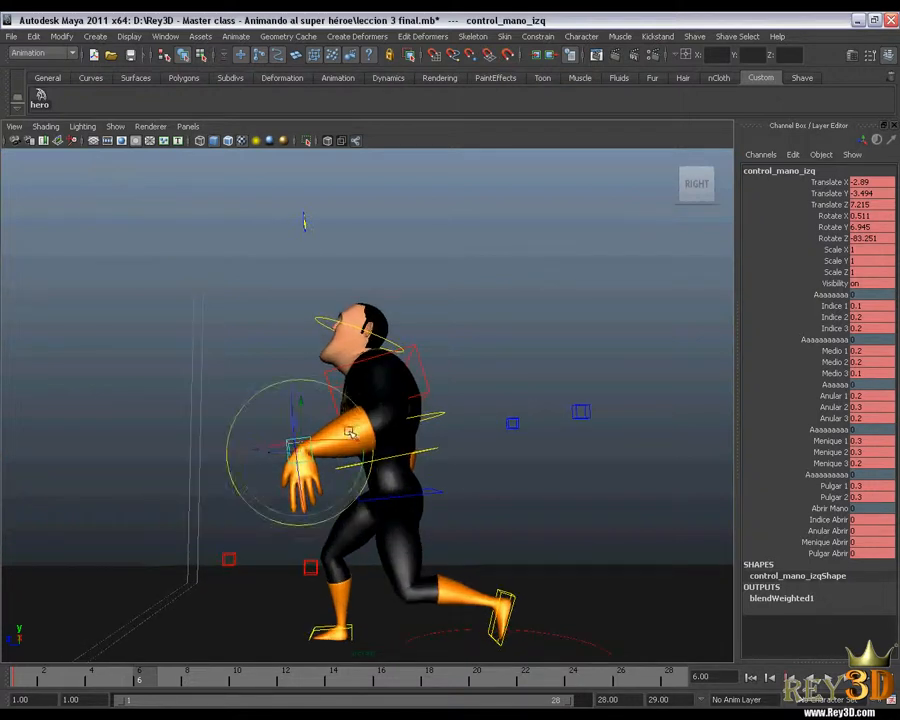
drag(364, 465, 439, 505)
key(w)
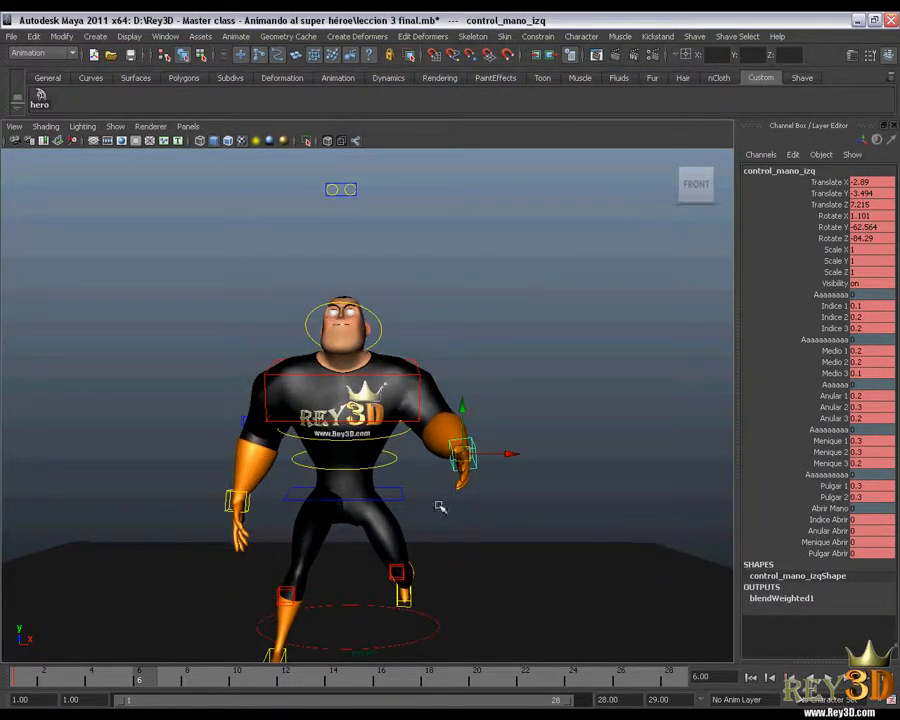
middle_drag(468, 479, 435, 467)
- Move the right hand control back to about Translate Y -3.66 and Z 2.13, and rotate it to about 3.0, -15.8 and 75.1 degrees
alt+drag(435, 467, 412, 255)
alt+drag(386, 456, 409, 449)
click(352, 480)
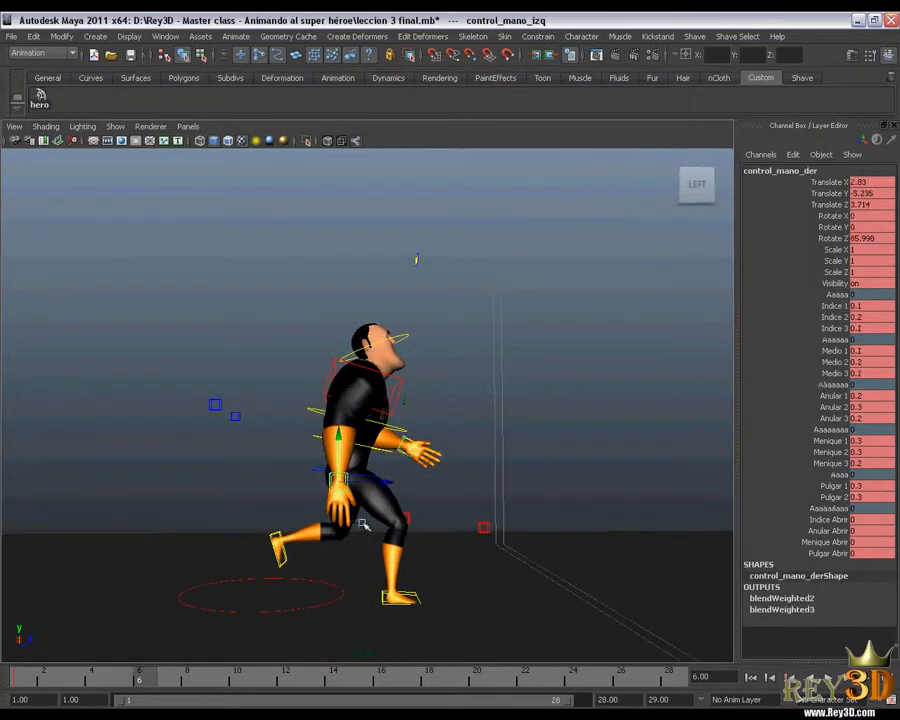
alt+drag(362, 511, 289, 459)
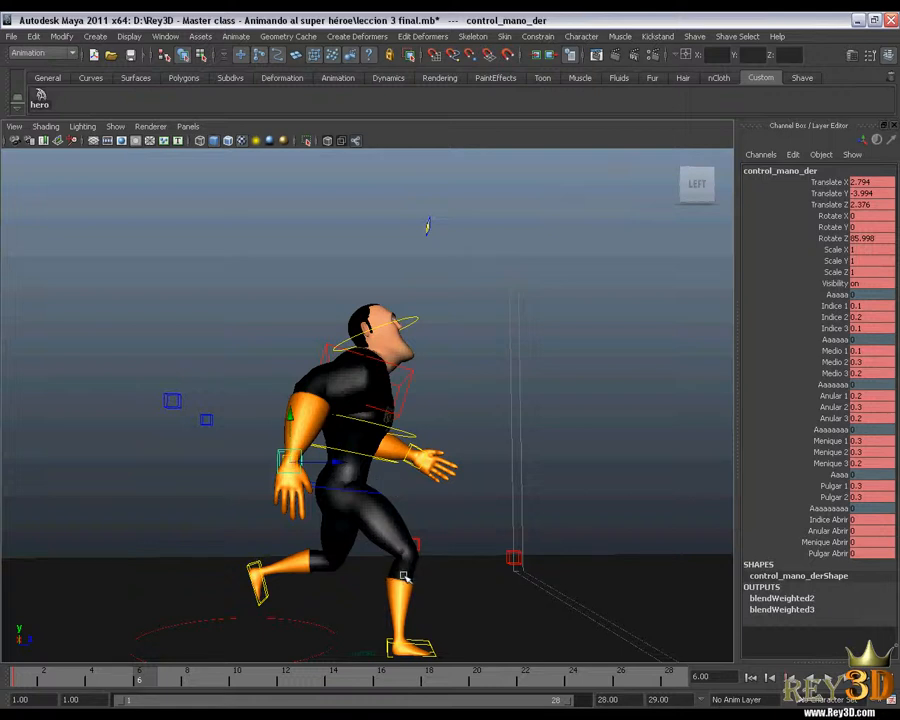
alt+middle_drag(404, 576, 404, 570)
mouse_move(290, 456)
mouse_down()
mouse_move(276, 446)
mouse_move(284, 449)
mouse_up()
key(e)
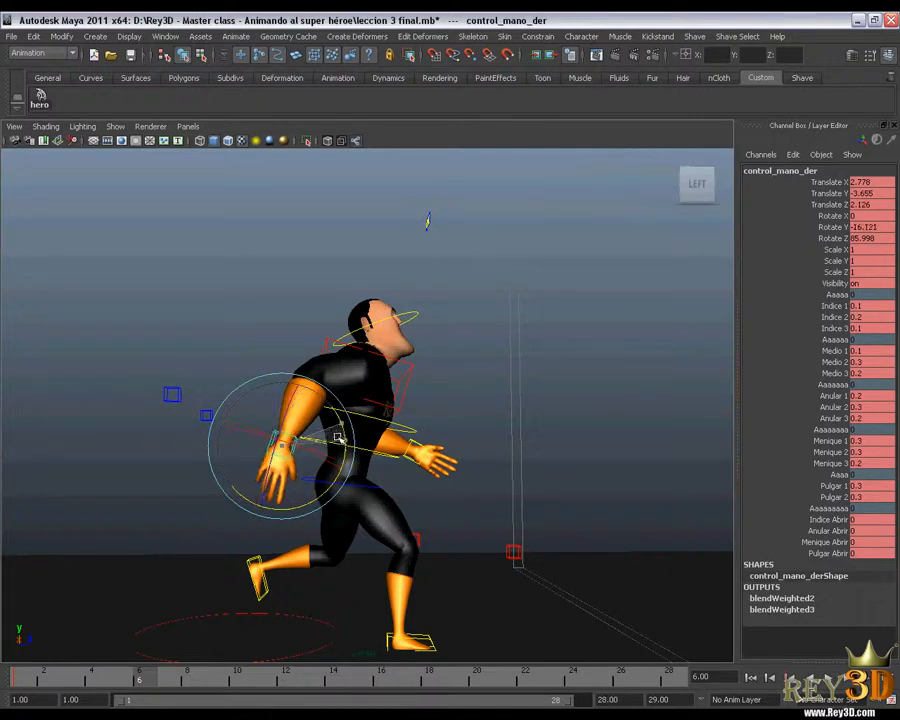
alt+drag(340, 437, 479, 483)
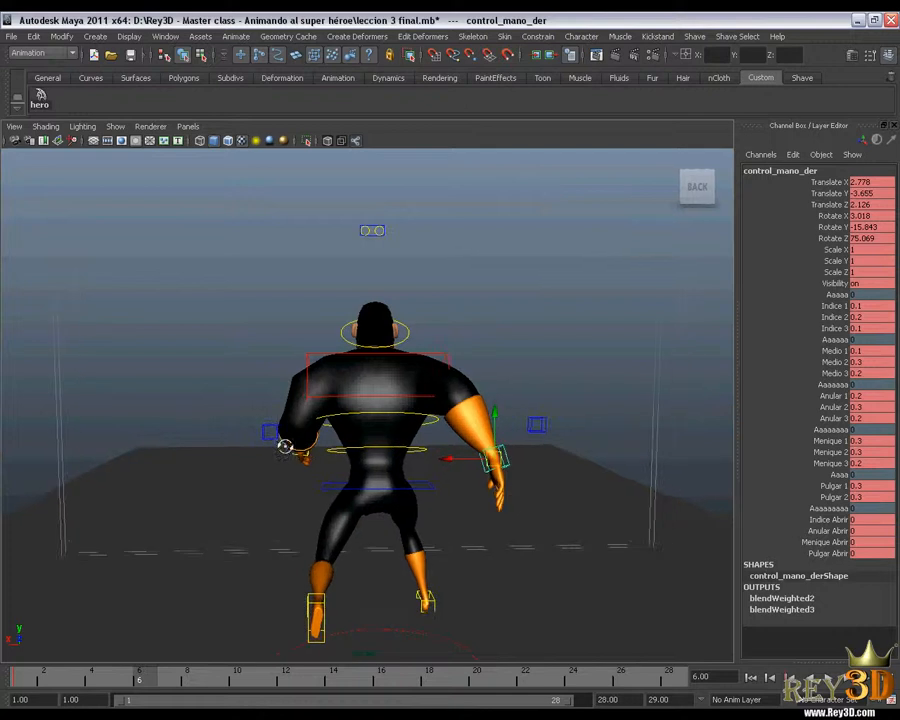
- Position the eyes control at a Translate Y of about 0.70 to redirect the hero's gaze
alt+drag(508, 500, 557, 410)
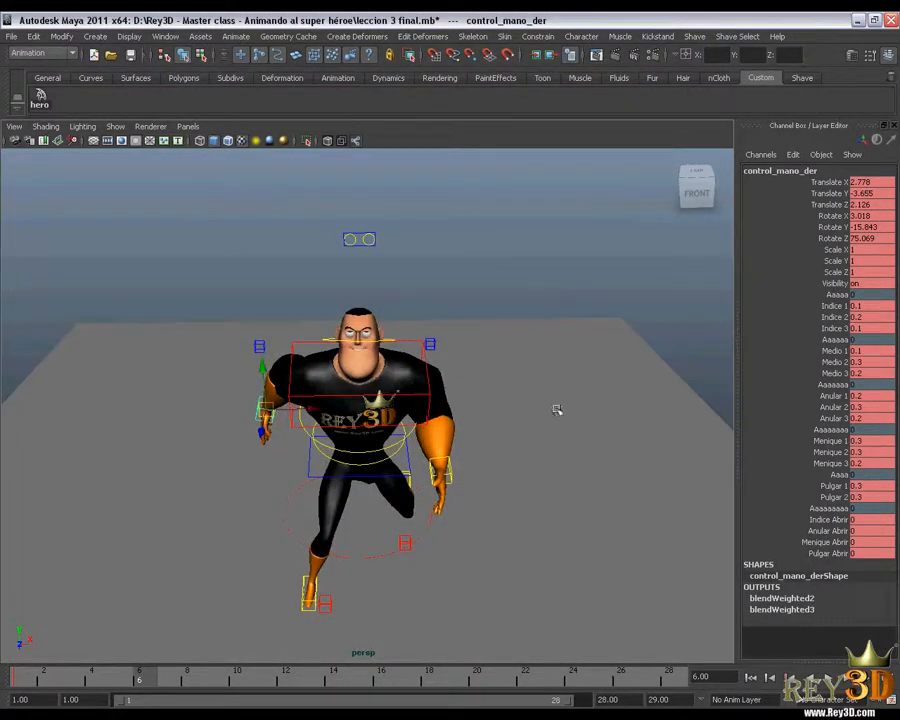
click(363, 234)
alt+middle_drag(392, 320, 402, 390)
alt+right_drag(402, 390, 422, 404)
alt+middle_drag(422, 404, 426, 440)
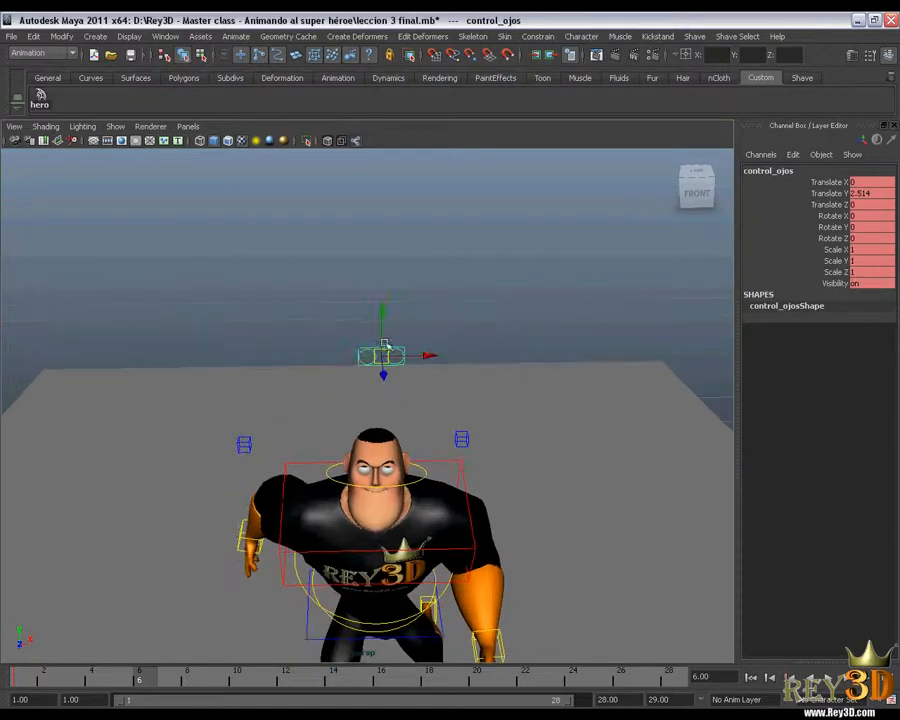
alt+drag(380, 387, 425, 484)
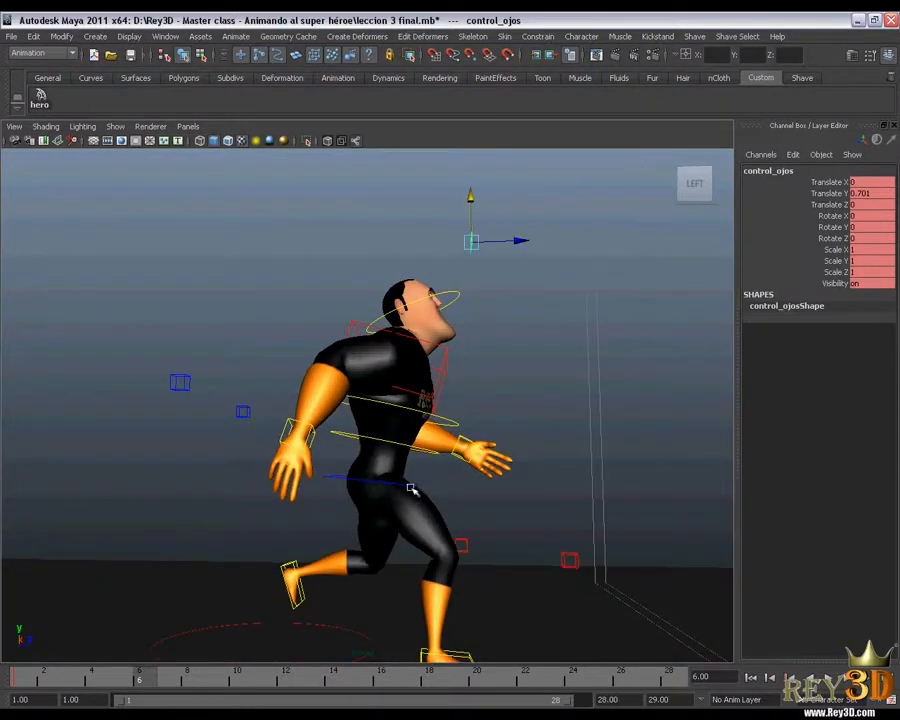
- Lower the hero's root control to a Translate Y of about -1.93
click(410, 488)
alt+right_drag(464, 514, 466, 474)
alt+drag(466, 474, 446, 470)
drag(371, 414, 372, 428)
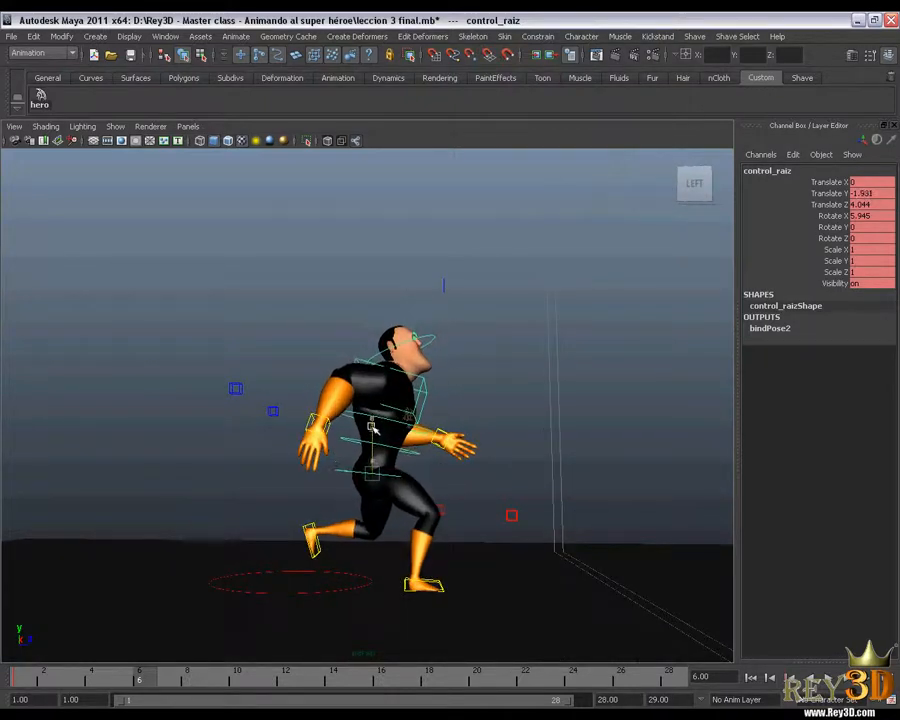
- Lower the right hand control to a Translate Y of about -4.49, and lower the left hand control slightly
click(311, 403)
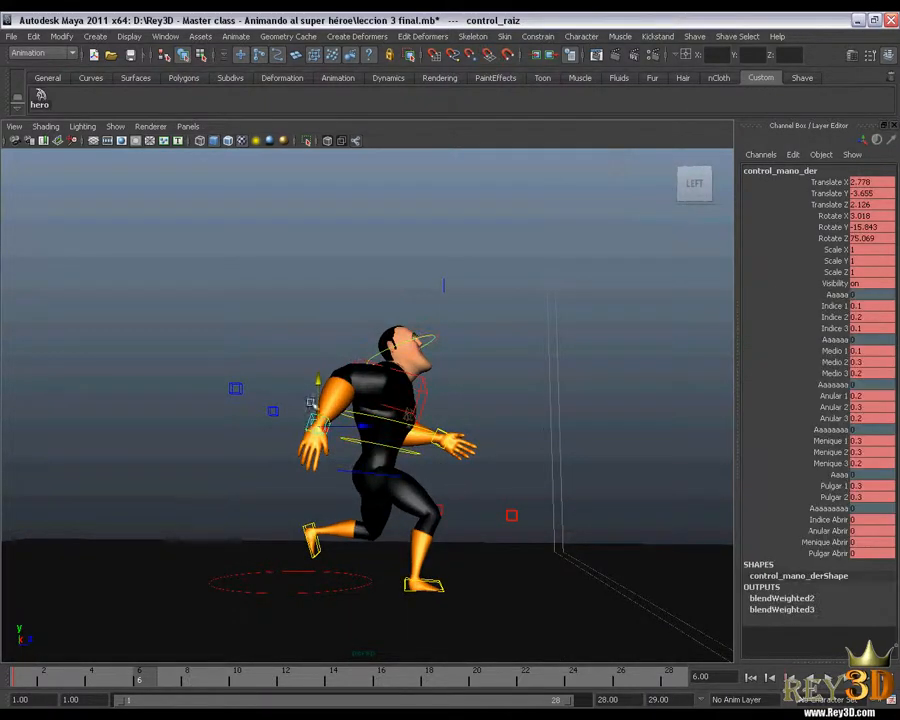
drag(320, 390, 324, 402)
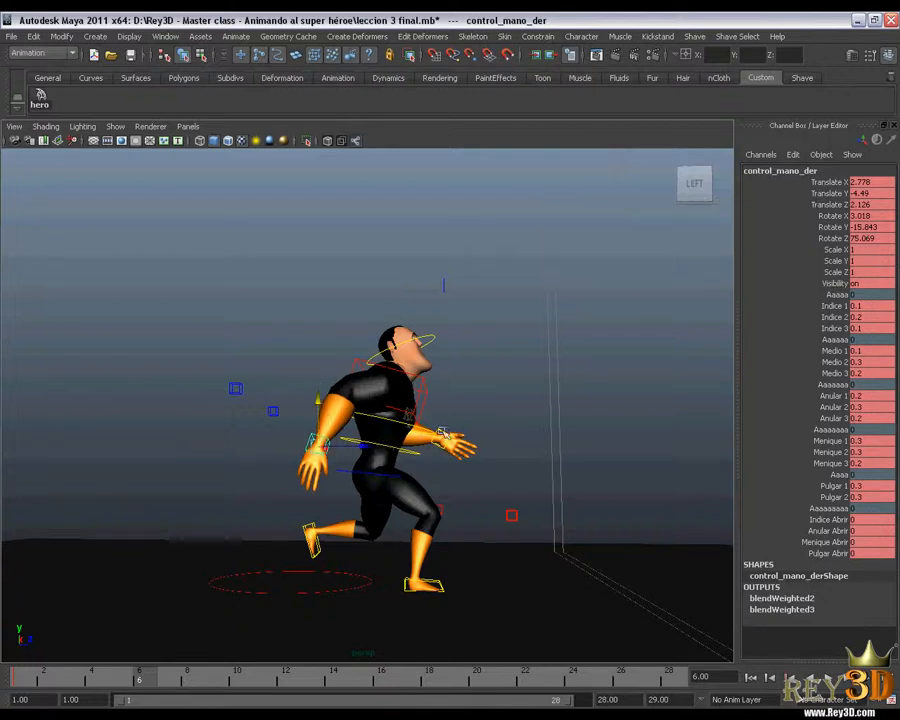
alt+drag(443, 449, 380, 452)
click(296, 398)
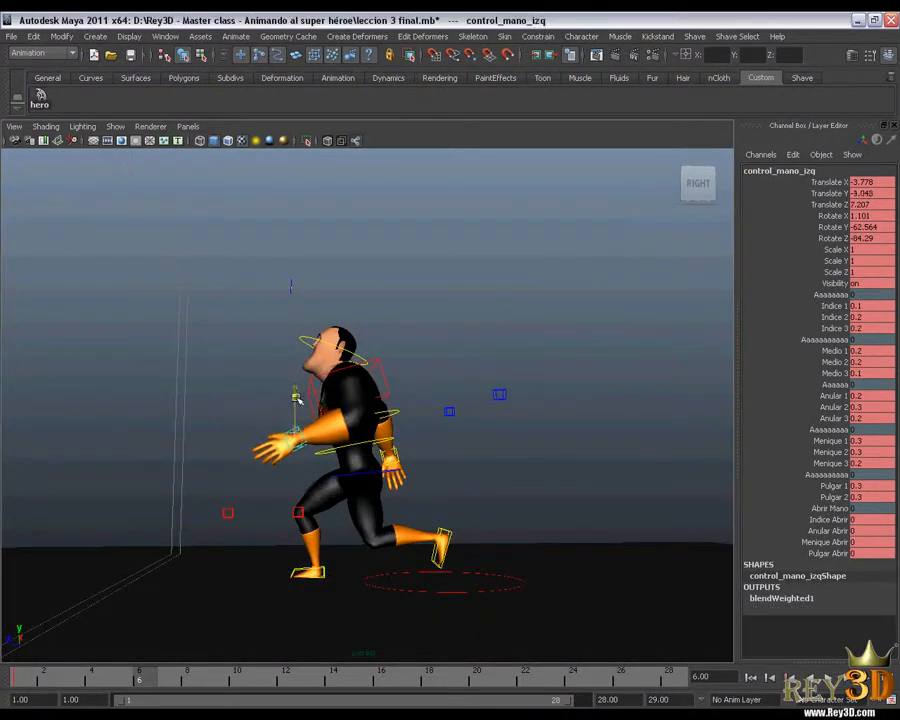
drag(297, 400, 297, 402)
- Move the right foot control inward toward the body's centre line, to a Translate X of about -0.60
alt+drag(326, 453, 360, 495)
alt+middle_drag(361, 500, 381, 463)
alt+drag(381, 463, 448, 432)
click(412, 527)
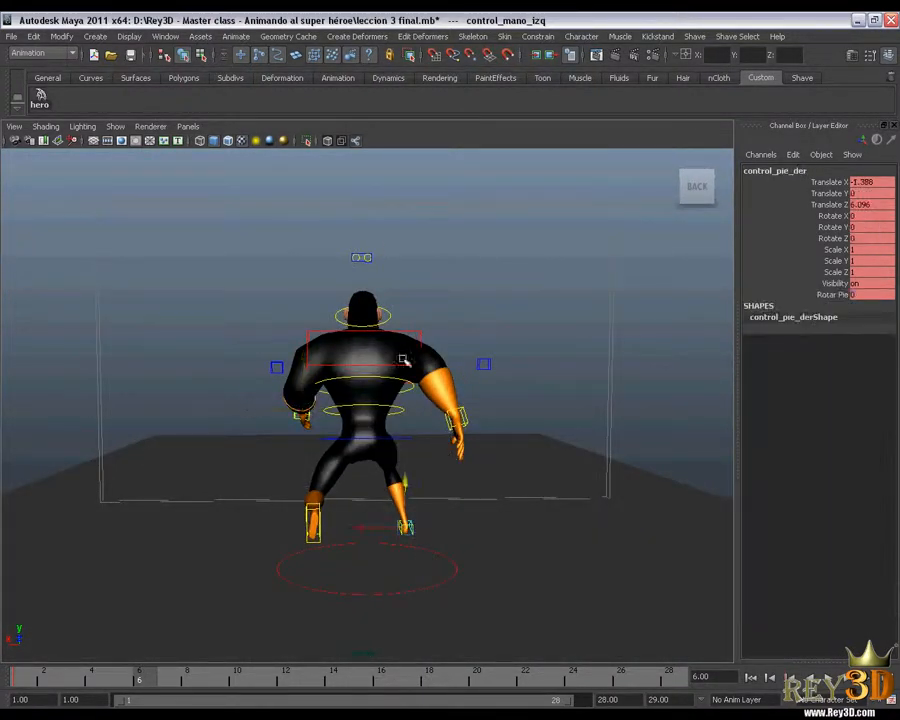
mouse_move(405, 481)
alt+mouse_down()
mouse_move(422, 488)
mouse_move(403, 477)
alt+mouse_up()
drag(353, 539, 342, 541)
alt+drag(208, 483, 388, 503)
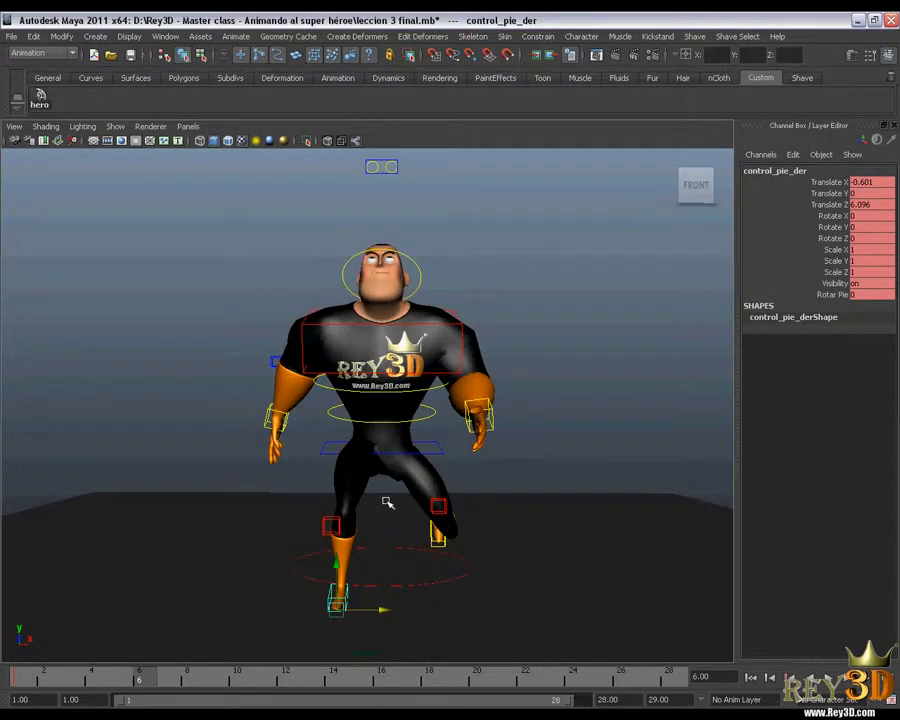
- Position the right knee control at about Translate X -0.3 and Z 8.2
click(334, 524)
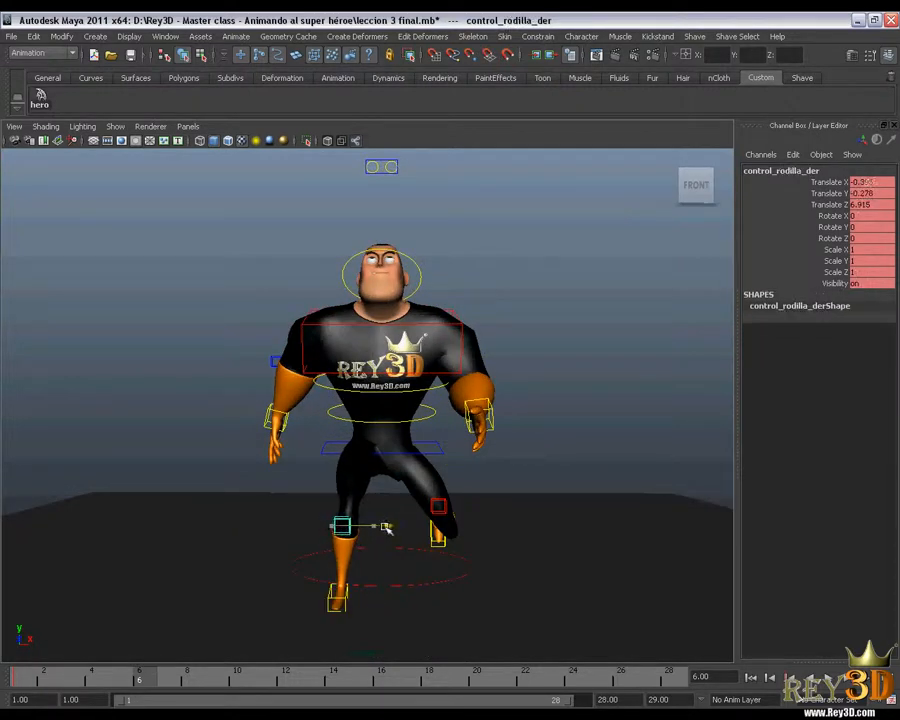
drag(386, 527, 388, 527)
alt+drag(360, 520, 434, 511)
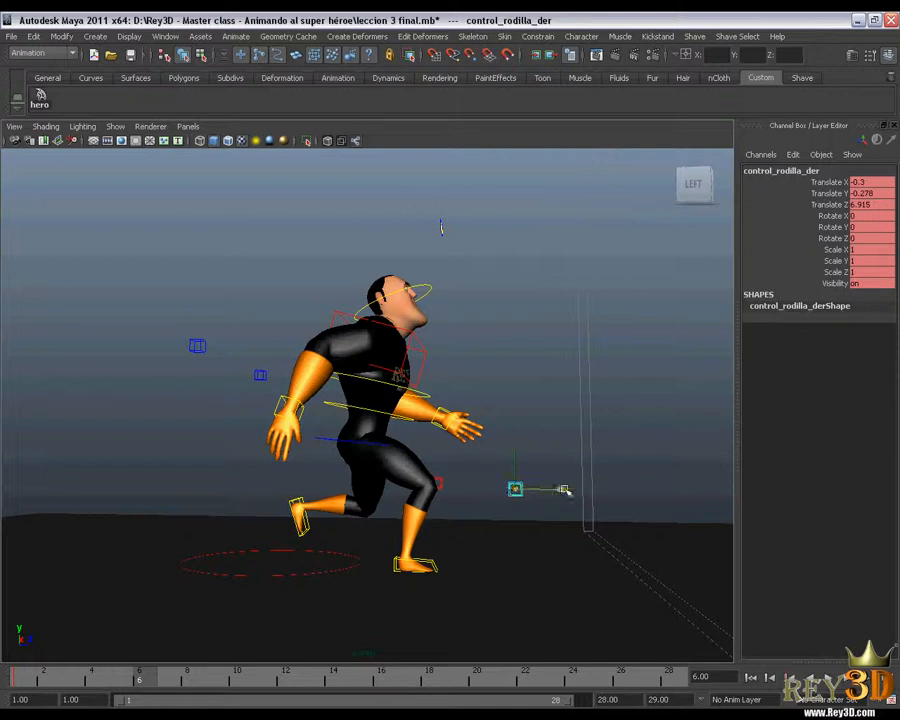
alt+drag(511, 488, 314, 503)
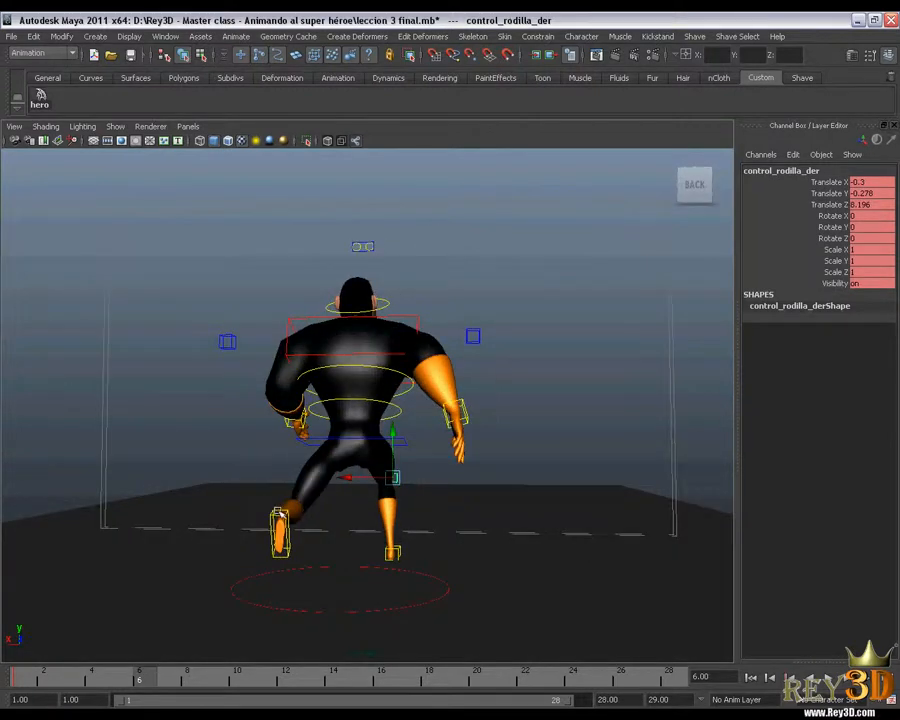
- Move the left foot control inward to about Translate X 0.04 and the left knee control to about Translate X 0.13
click(280, 530)
alt+drag(400, 508, 414, 513)
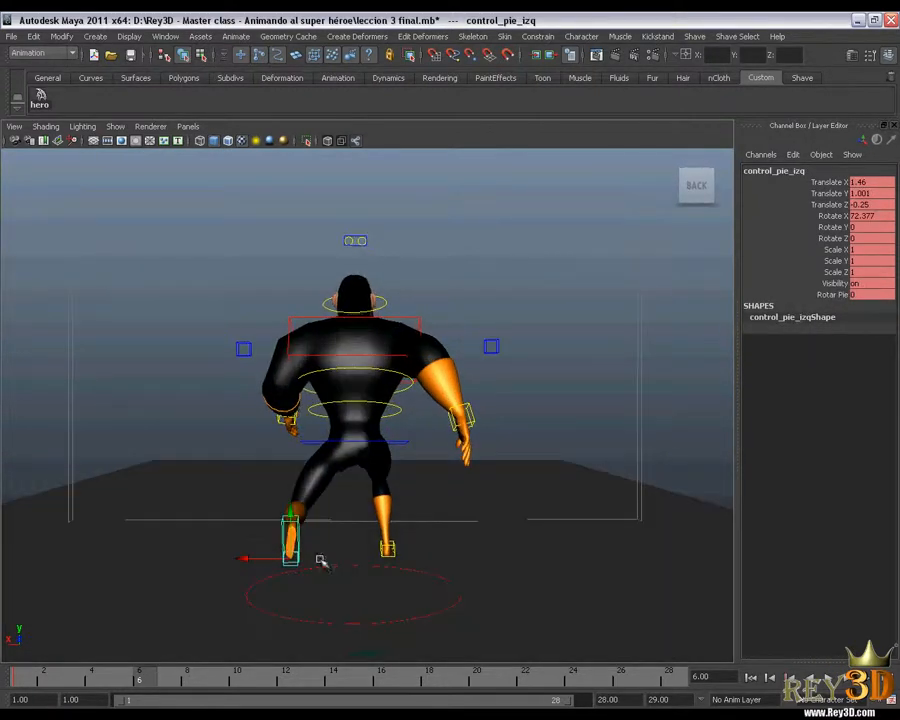
drag(245, 563, 284, 561)
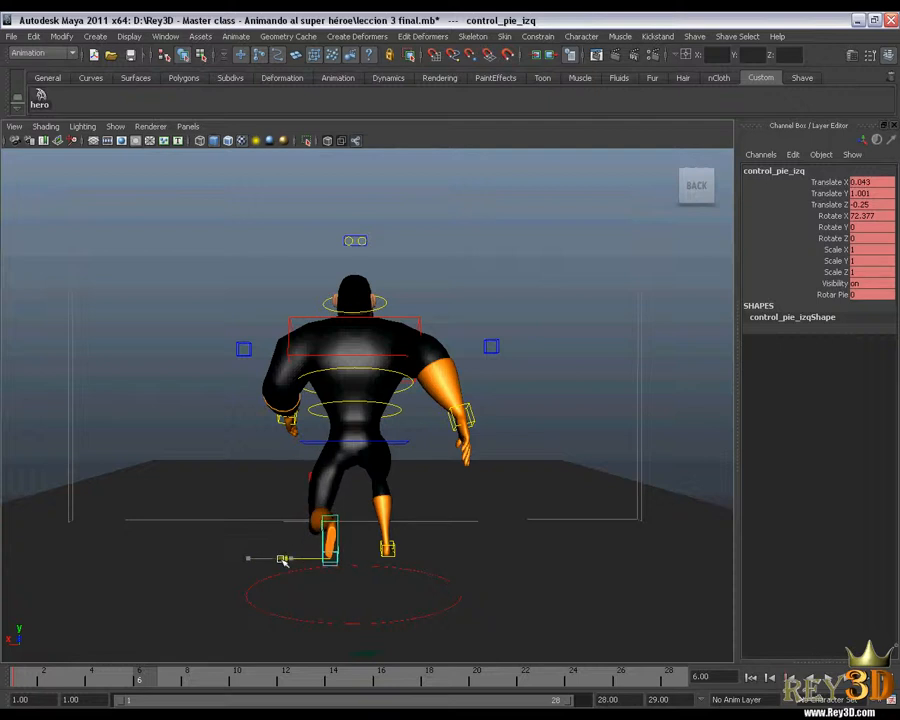
click(309, 476)
drag(316, 489, 384, 520)
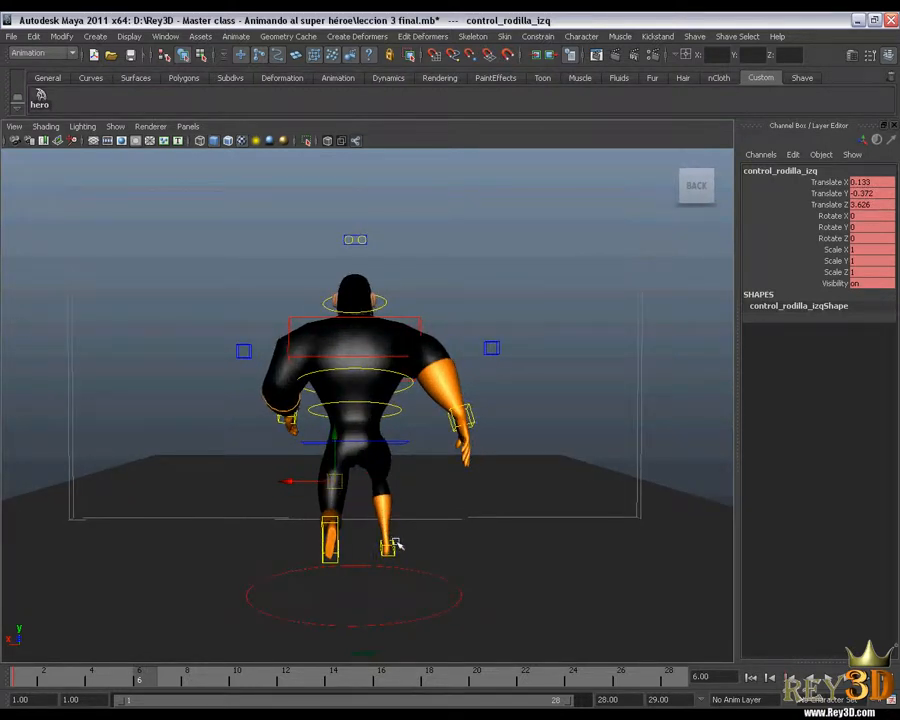
- Move the right foot control to about Translate X -0.25, and tilt the left foot control to about -2.6 degrees in Y and -8.2 in Z
click(392, 546)
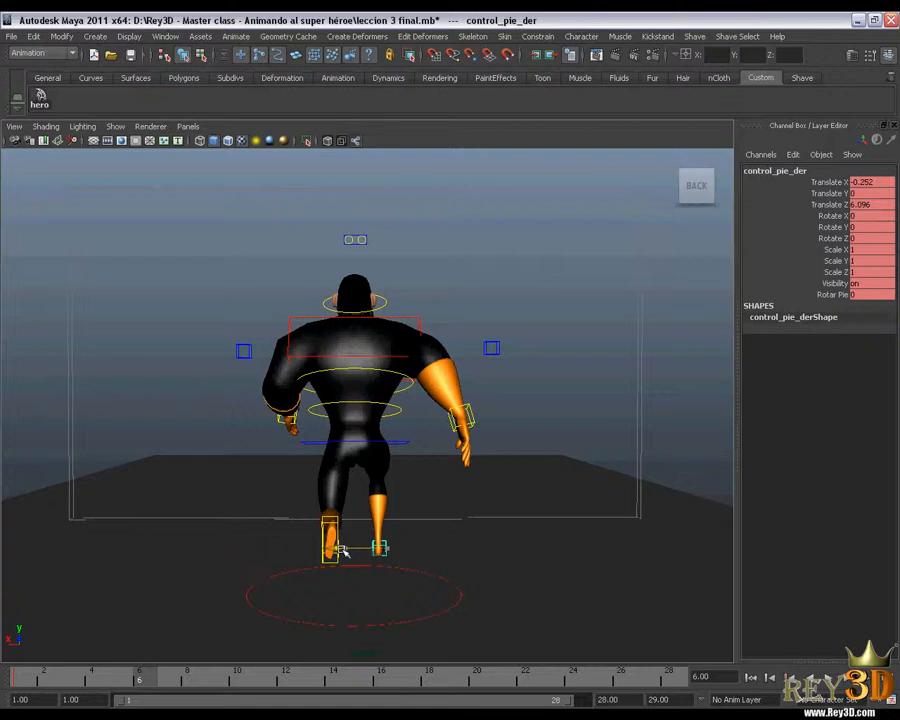
click(484, 476)
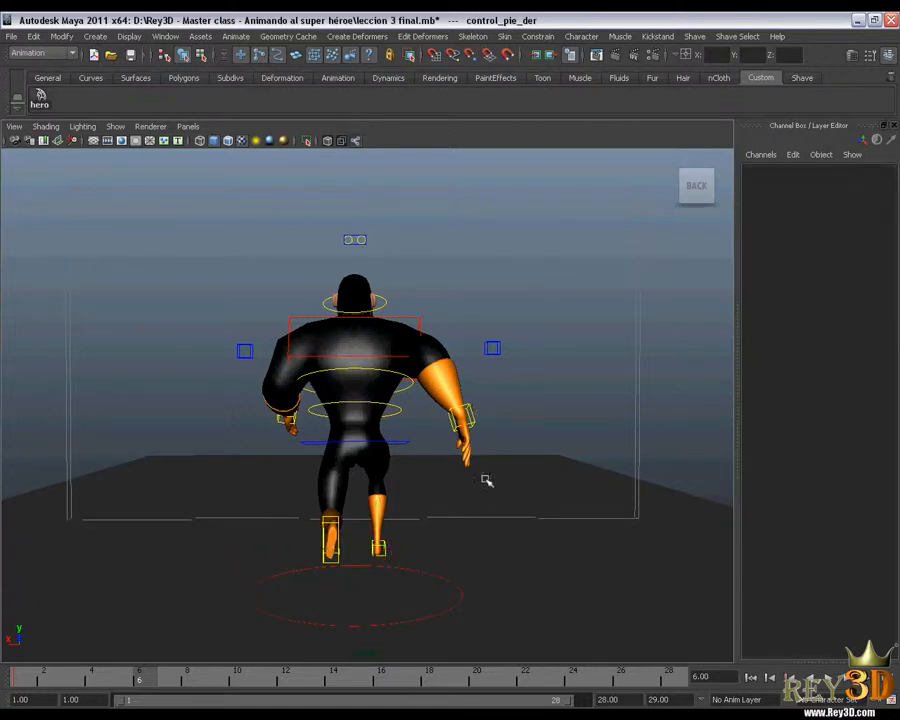
mouse_move(484, 476)
alt+mouse_down()
mouse_move(475, 476)
mouse_move(484, 477)
alt+mouse_up()
click(335, 512)
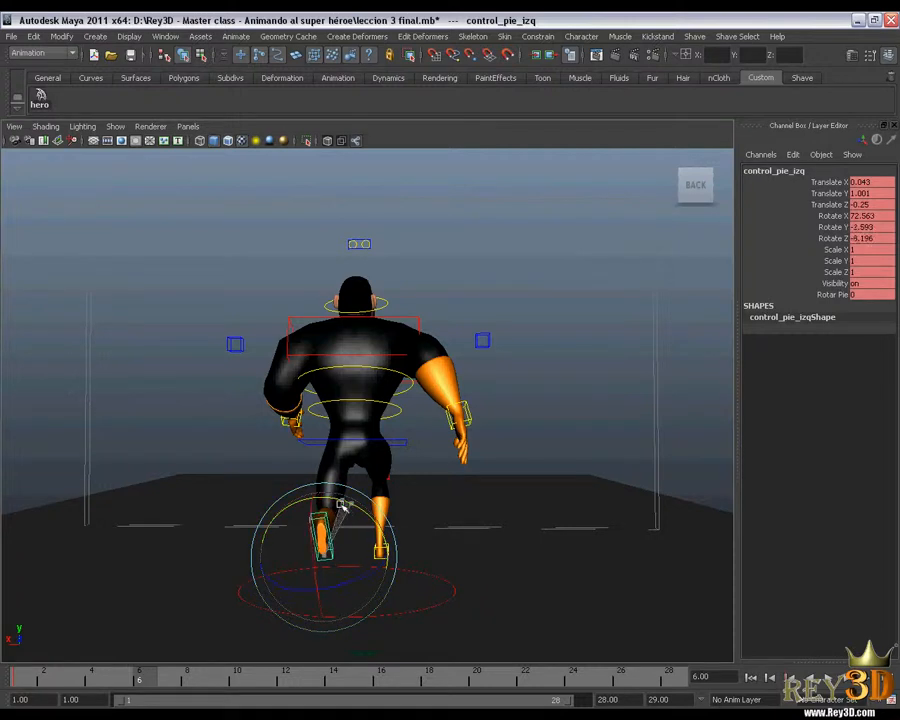
click(571, 458)
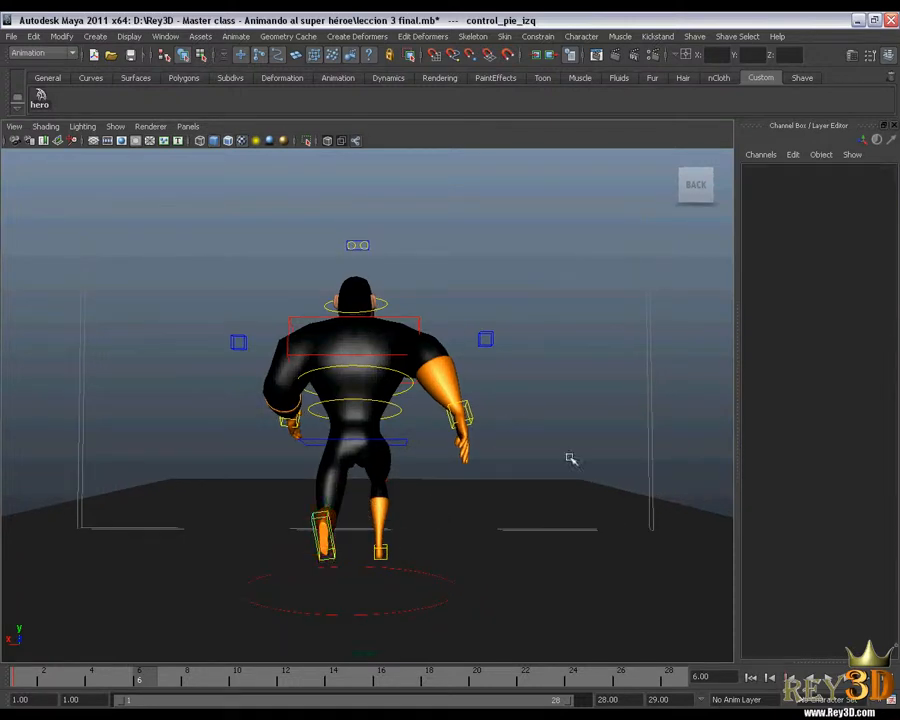
- Lean the torso further forward by rotating the root control slightly and the lowest spine control to about 7.8 degrees in X
alt+drag(571, 458, 388, 368)
scroll(419, 430, up, 3)
alt+middle_drag(390, 360, 394, 412)
alt+drag(394, 412, 358, 497)
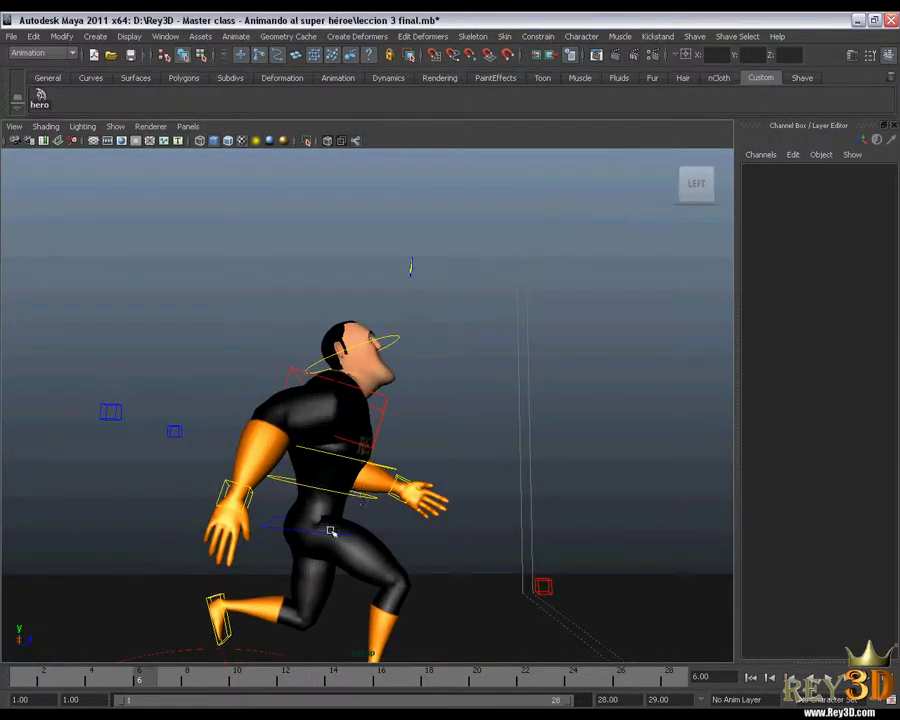
click(330, 521)
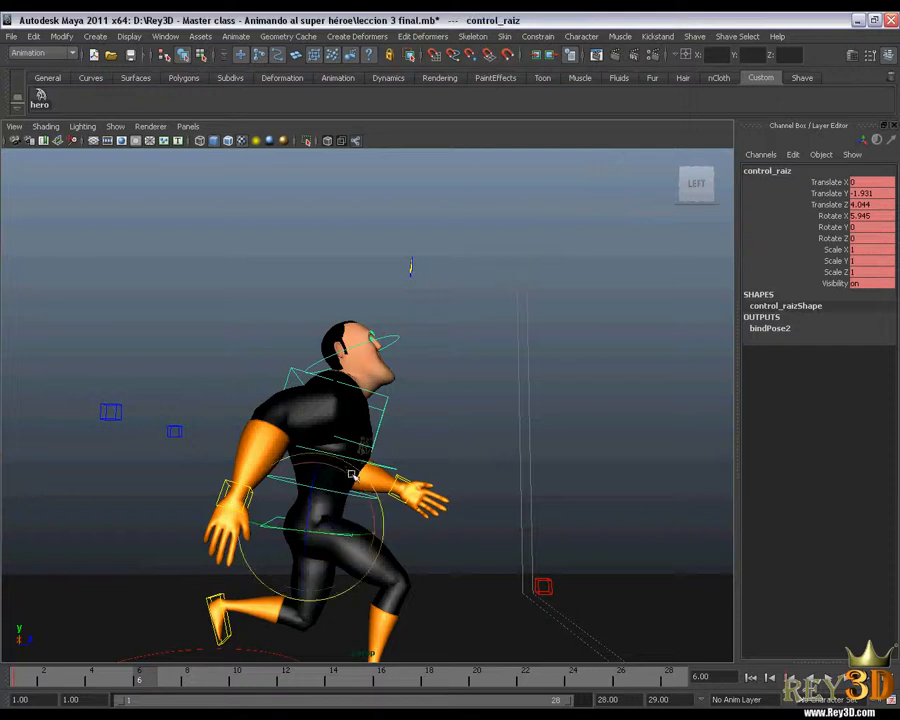
click(302, 512)
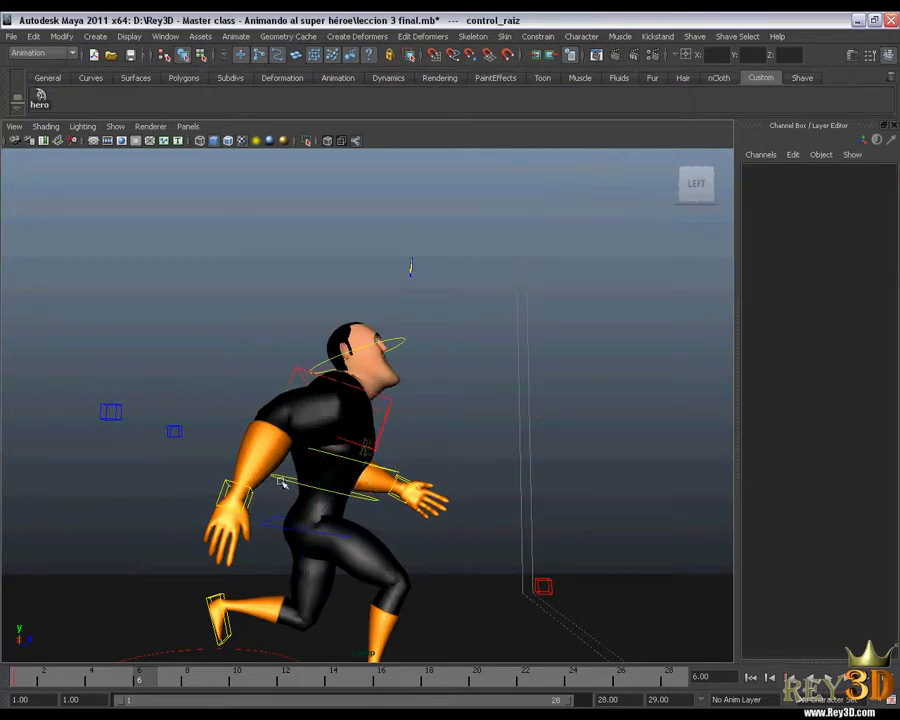
click(317, 464)
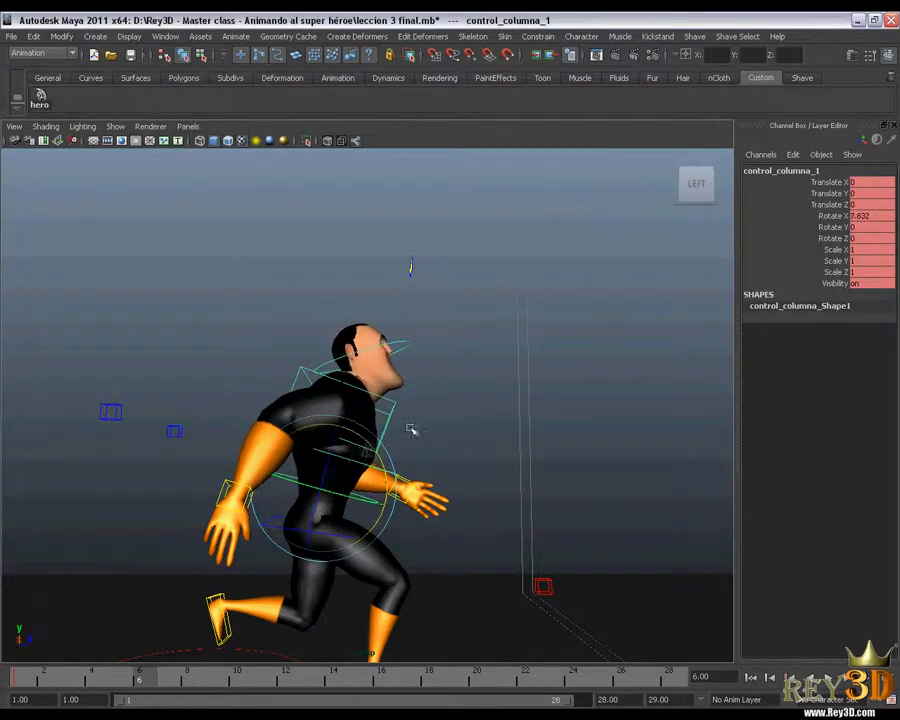
click(351, 481)
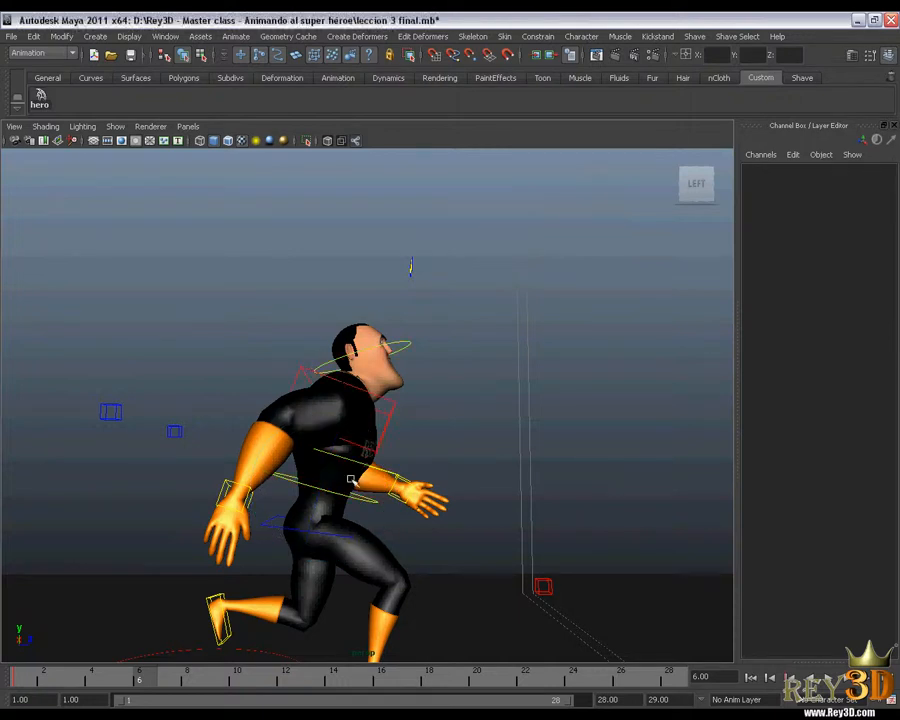
- Try tilting the head control further back in X, and undo the rotation
click(405, 347)
mouse_move(462, 428)
alt+mouse_down()
mouse_move(412, 446)
mouse_move(237, 462)
mouse_move(346, 473)
mouse_move(378, 426)
mouse_move(386, 384)
mouse_move(414, 420)
mouse_move(464, 424)
alt+mouse_up()
alt+drag(226, 384, 327, 428)
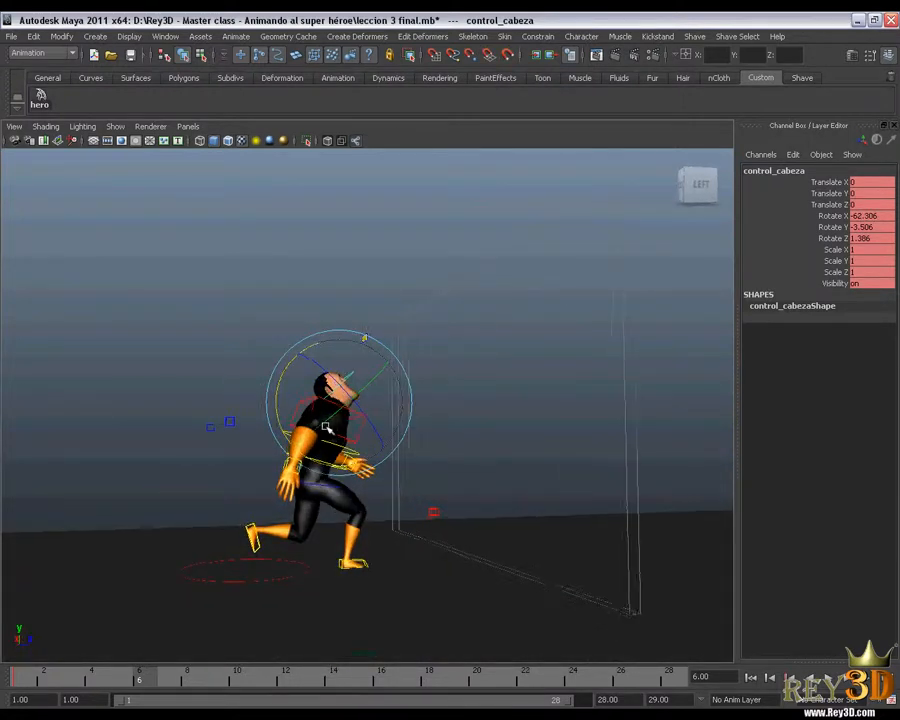
key(ctrl+z)
alt+drag(482, 446, 456, 446)
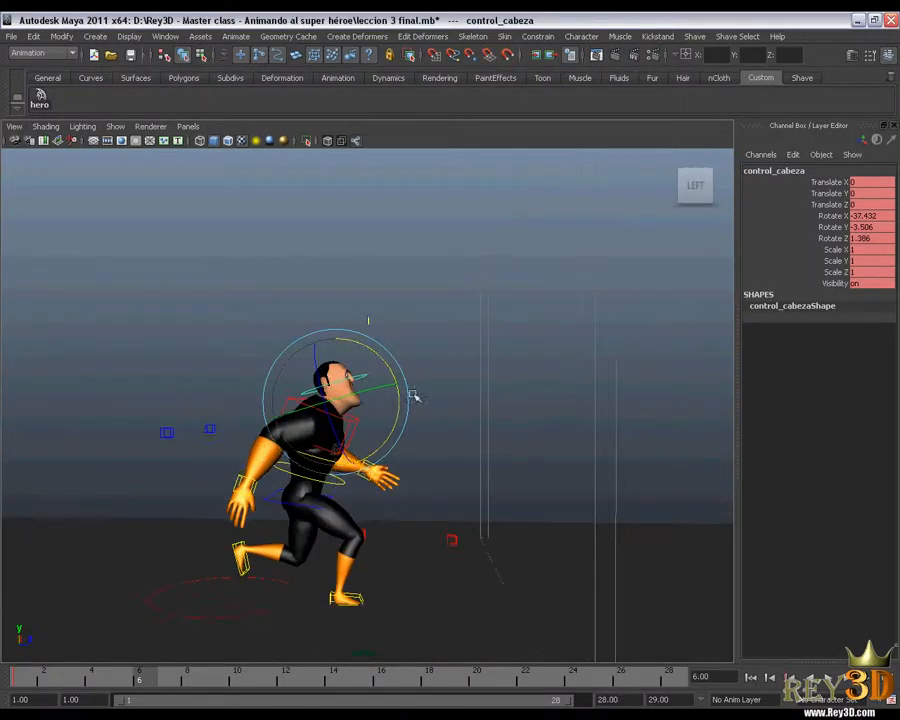
- Raise the eyes control and move it ahead of the character to about Translate Y 4.8 and Z 8.0
drag(384, 361, 527, 427)
click(408, 331)
click(383, 246)
key(w)
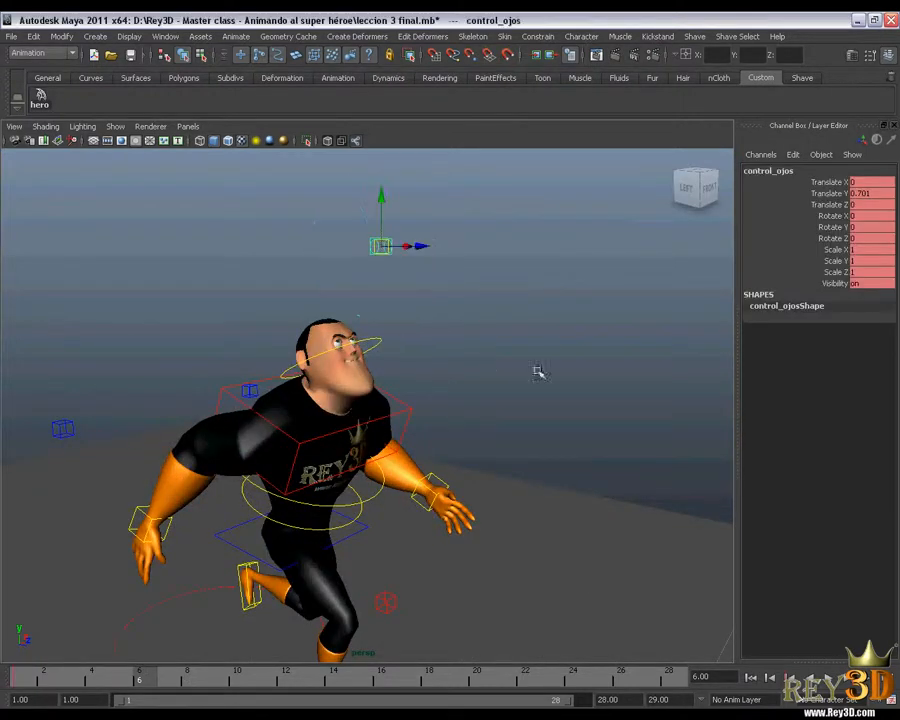
alt+drag(538, 372, 459, 362)
drag(456, 316, 458, 260)
alt+drag(470, 345, 350, 378)
alt+right_drag(352, 385, 484, 422)
alt+drag(484, 424, 482, 408)
alt+right_drag(482, 408, 343, 431)
alt+drag(343, 431, 155, 450)
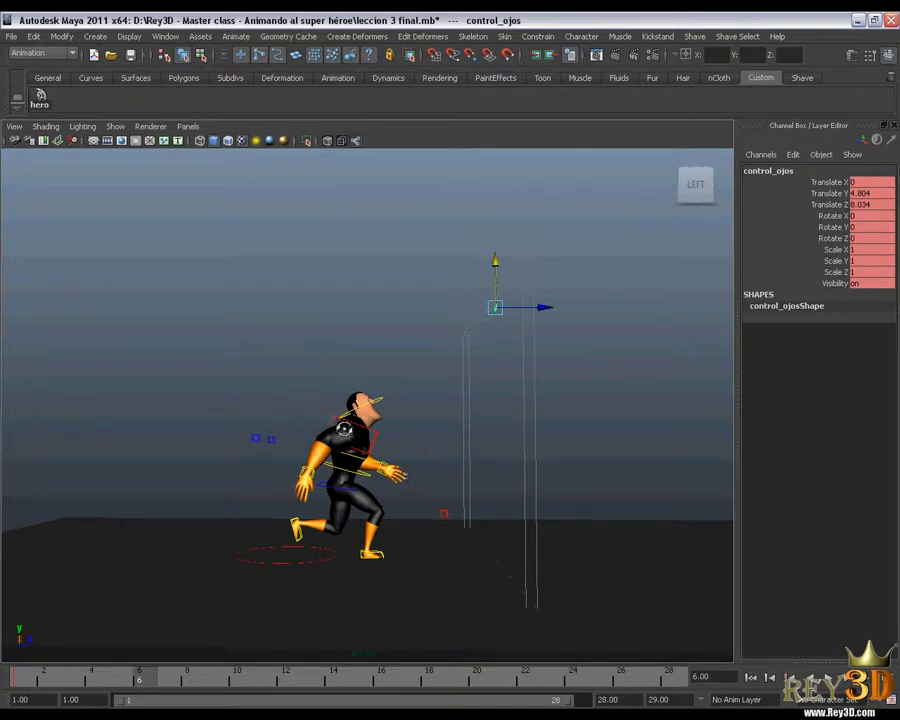
- Examine the running pose as a black silhouette from several sides, using scene lighting and hiding the NURBS curves
alt+drag(344, 429, 517, 403)
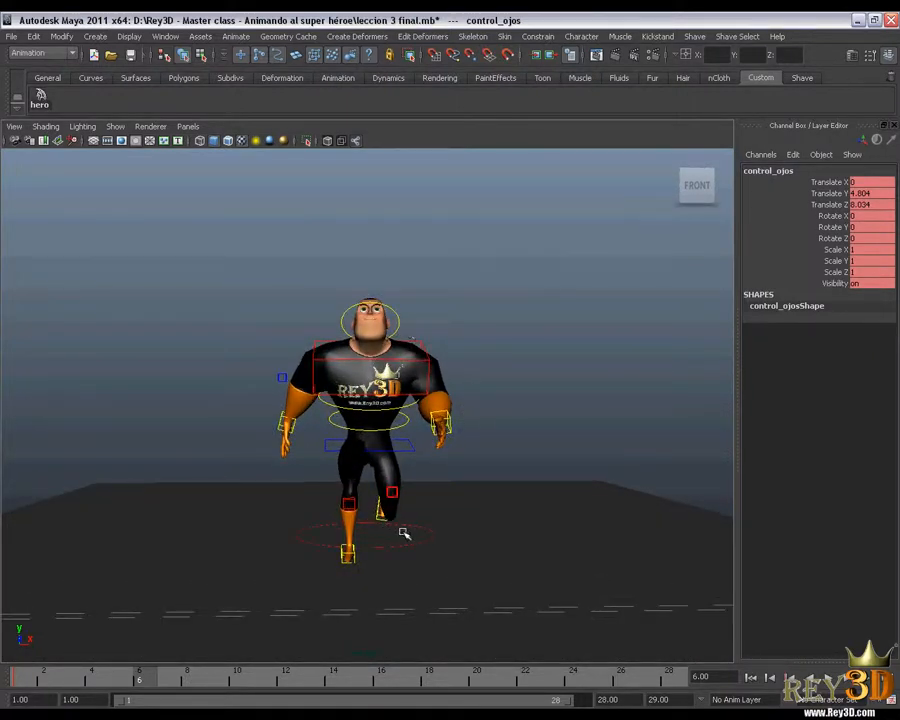
alt+drag(327, 486, 476, 440)
key(7)
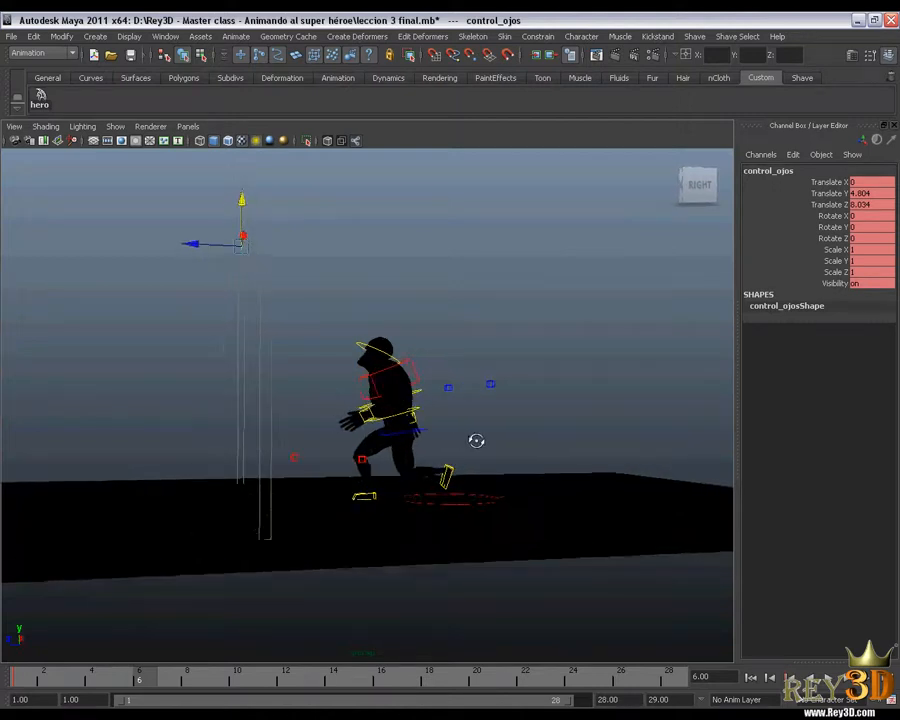
click(115, 126)
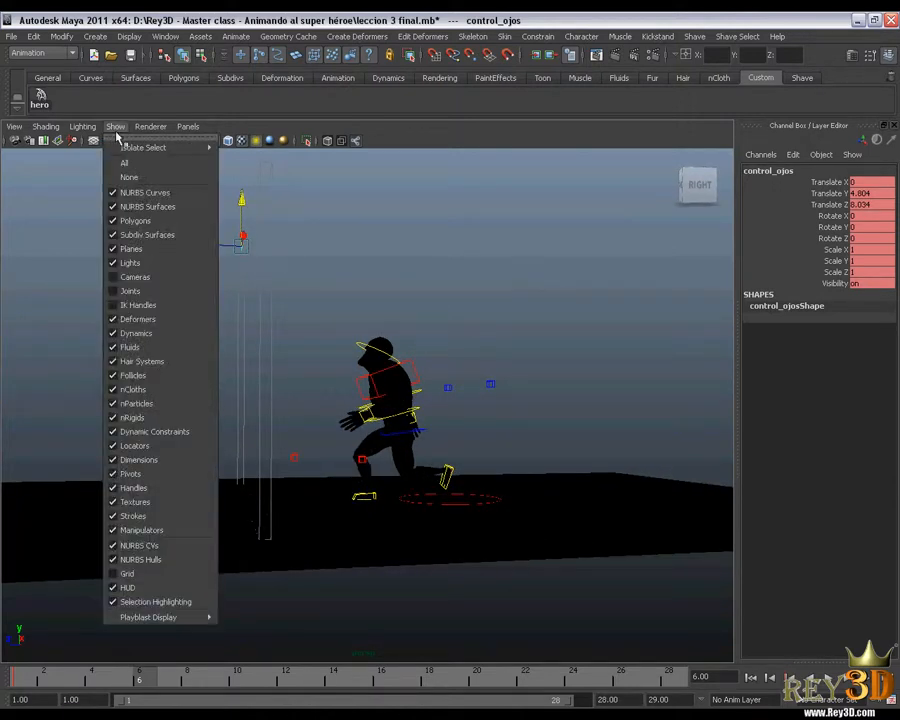
click(128, 191)
alt+drag(495, 395, 663, 398)
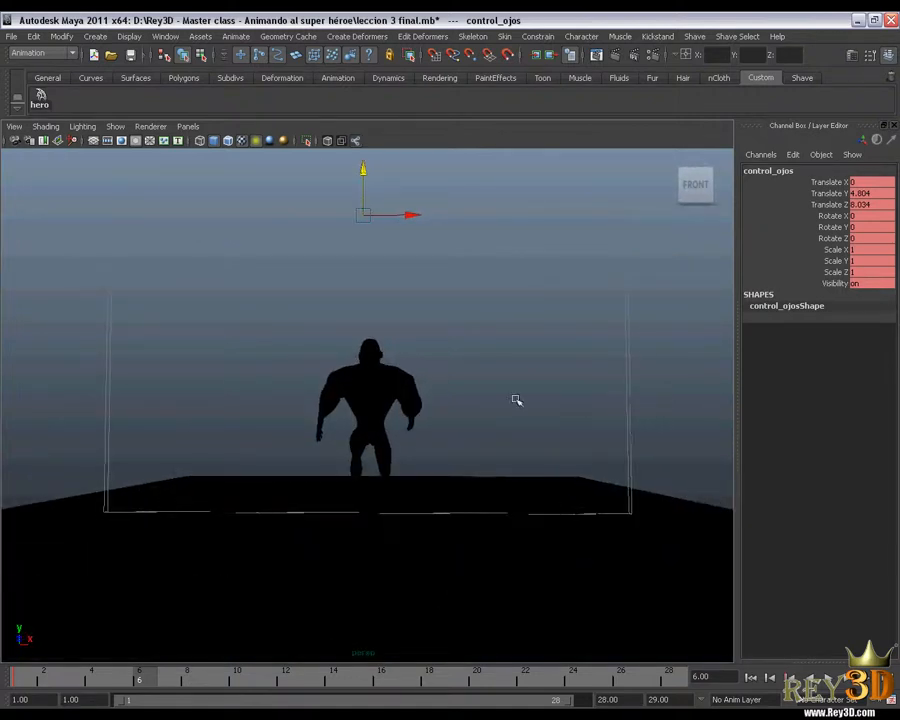
alt+drag(516, 400, 258, 275)
- Display the NURBS curves again and return the viewport to textured shading with default lighting
click(115, 126)
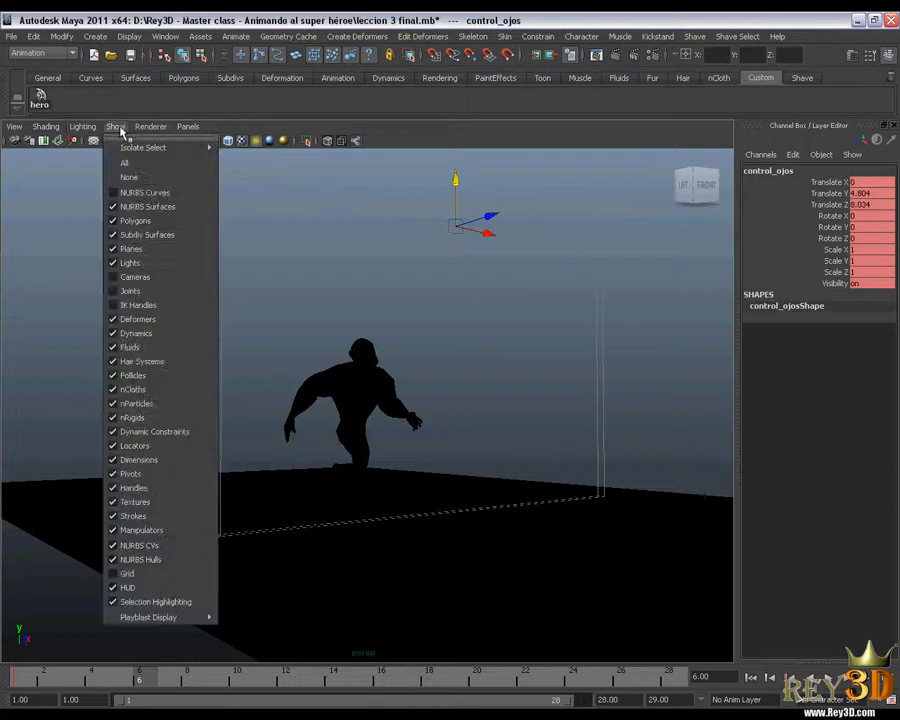
click(140, 190)
alt+drag(564, 382, 450, 388)
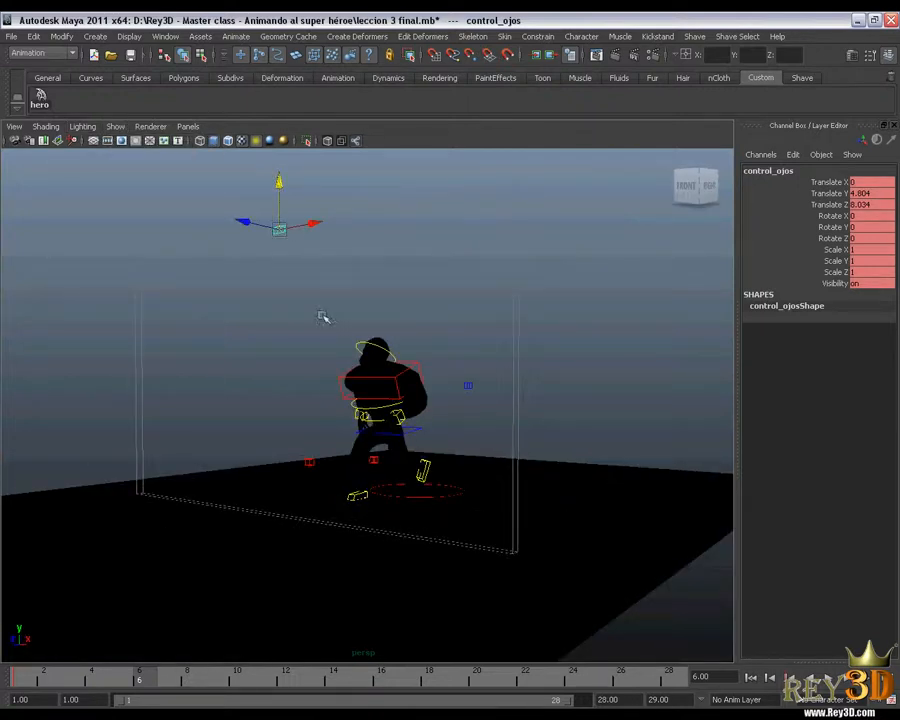
key(6)
alt+drag(548, 379, 433, 378)
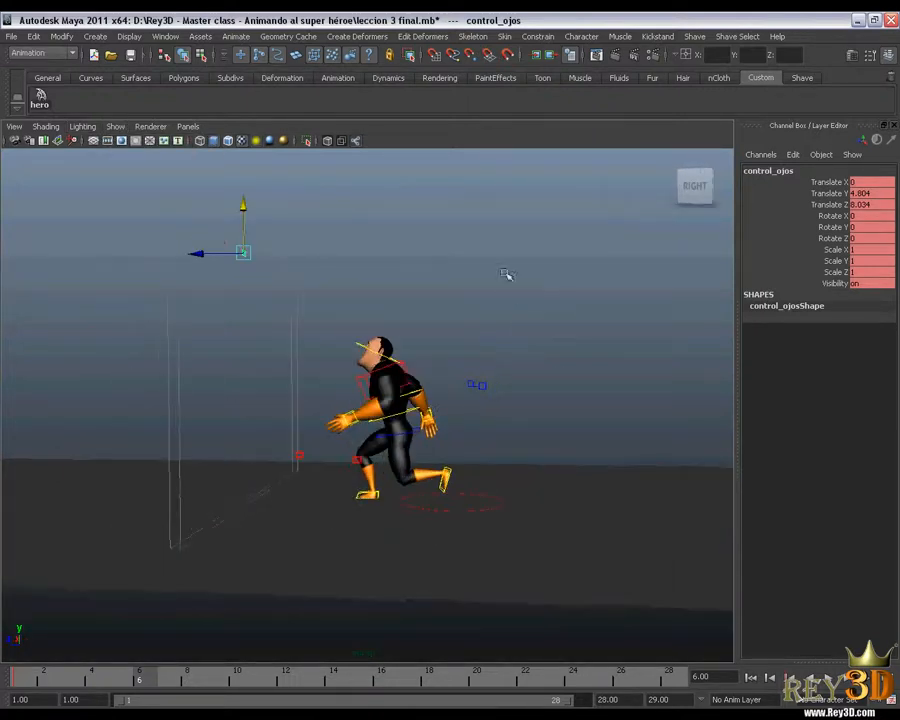
- Select all of the hero's controls to key the running pose at frame 6, and clear the selection
click(40, 99)
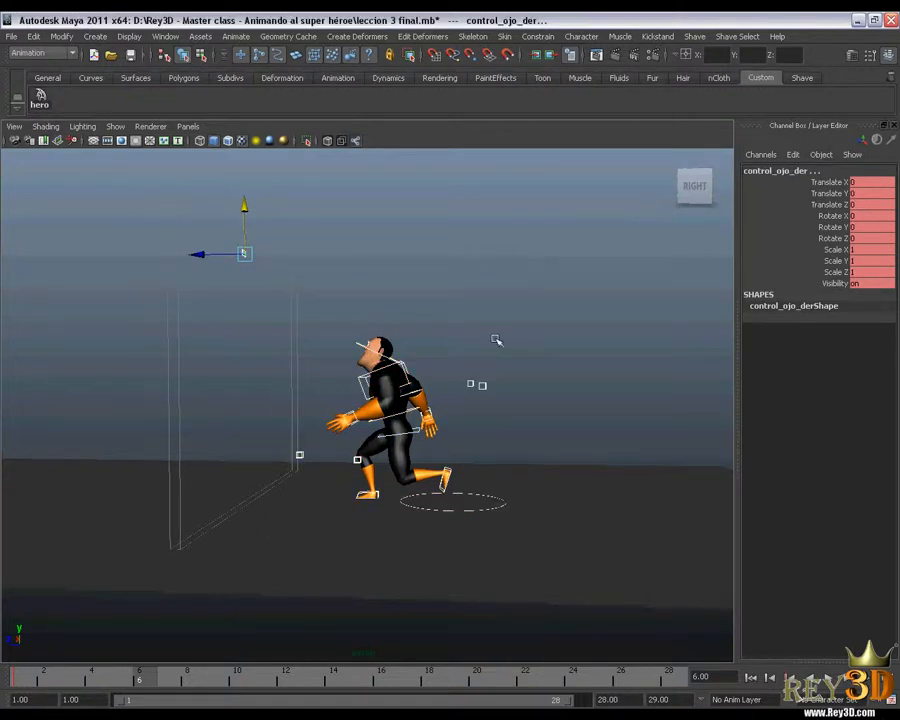
alt+drag(496, 340, 422, 346)
click(551, 341)
alt+drag(551, 341, 146, 208)
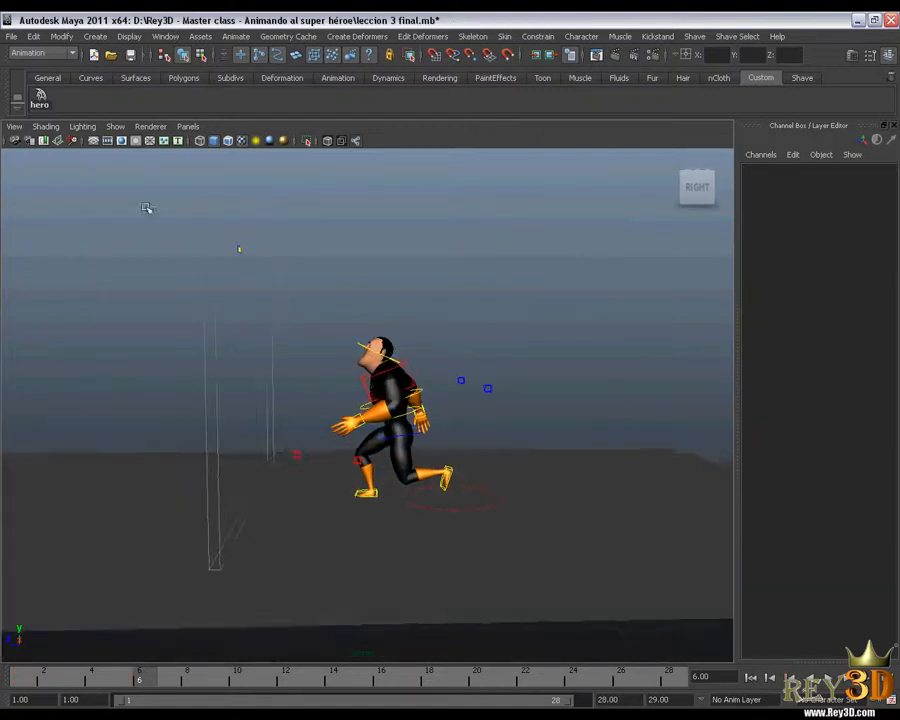
alt+drag(339, 306, 327, 276)
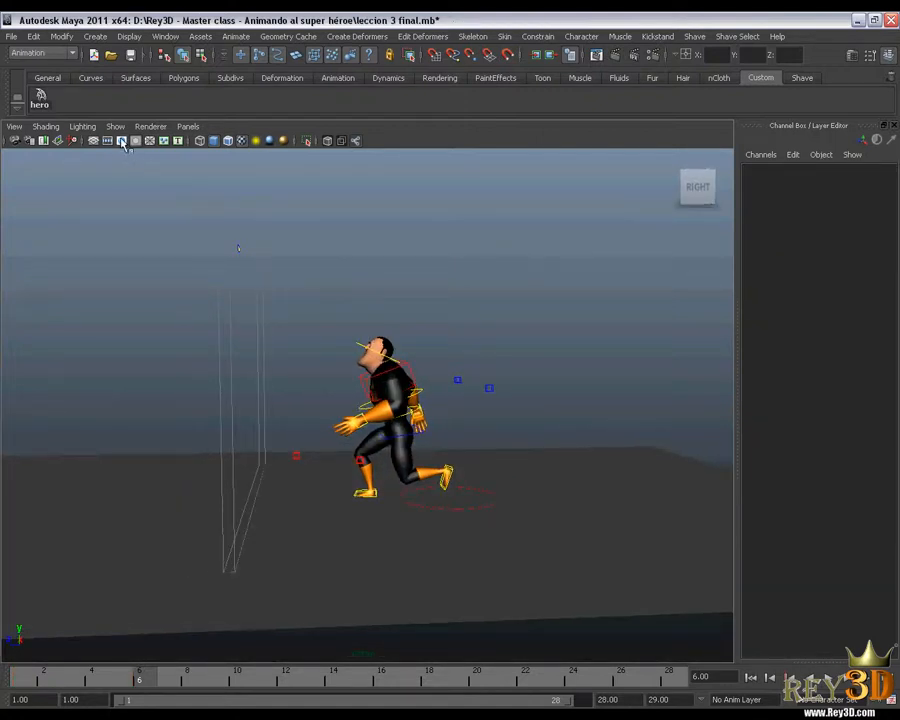
- Hide the NURBS curves and scrub through frames 1 to 6 to review the change into the running pose
click(115, 126)
click(142, 191)
alt+drag(498, 362, 450, 371)
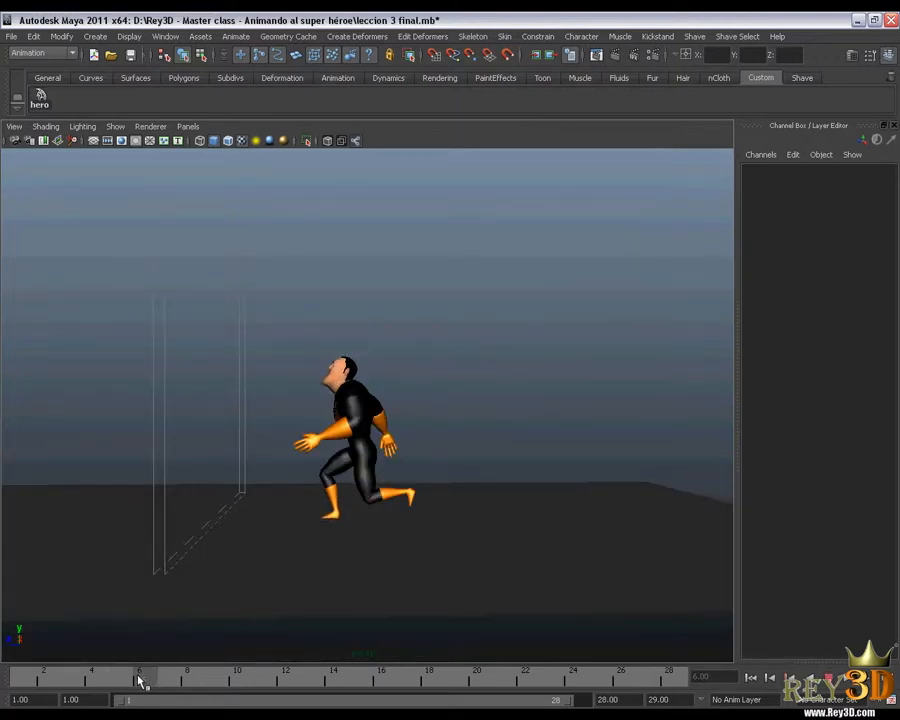
drag(138, 680, 125, 681)
mouse_move(28, 681)
mouse_down()
mouse_move(145, 686)
mouse_move(30, 678)
mouse_up()
alt+right_drag(468, 522, 422, 461)
alt+drag(237, 478, 276, 633)
drag(48, 690, 114, 683)
mouse_move(290, 530)
alt+mouse_down()
mouse_move(367, 528)
mouse_move(287, 526)
mouse_move(301, 523)
alt+mouse_up()
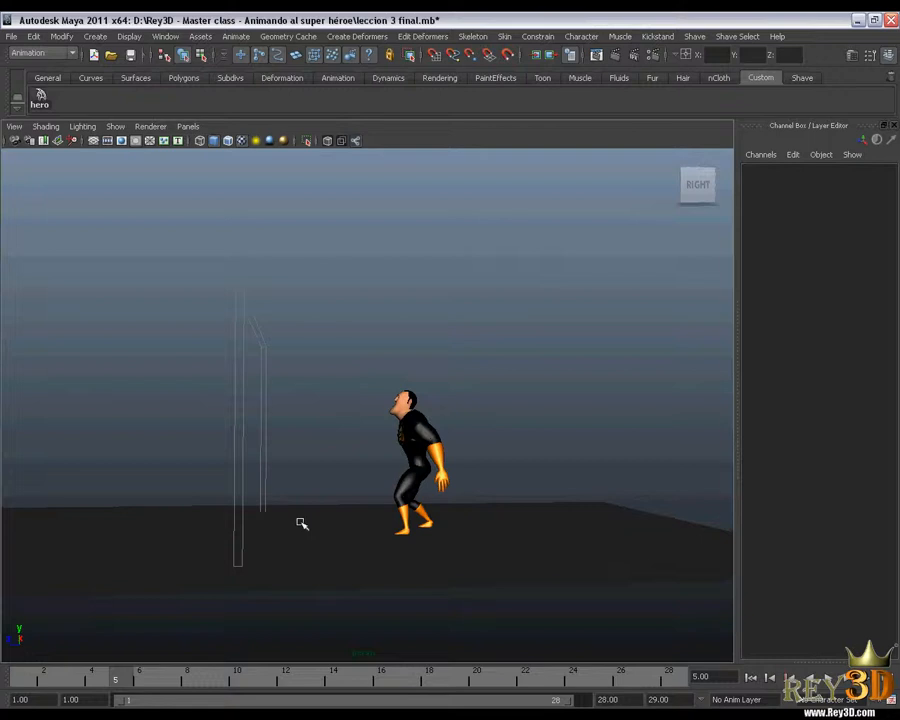
- Compare the poses at frames 5 and 6 from both sides, checking how far the body travels between them
alt+drag(366, 494, 524, 331)
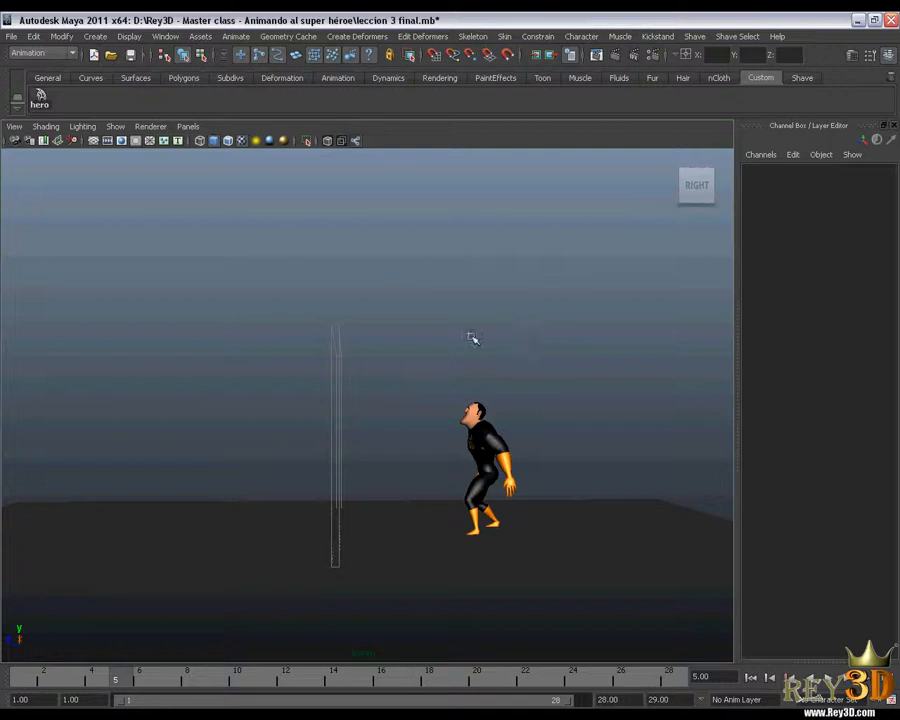
alt+drag(454, 416, 510, 512)
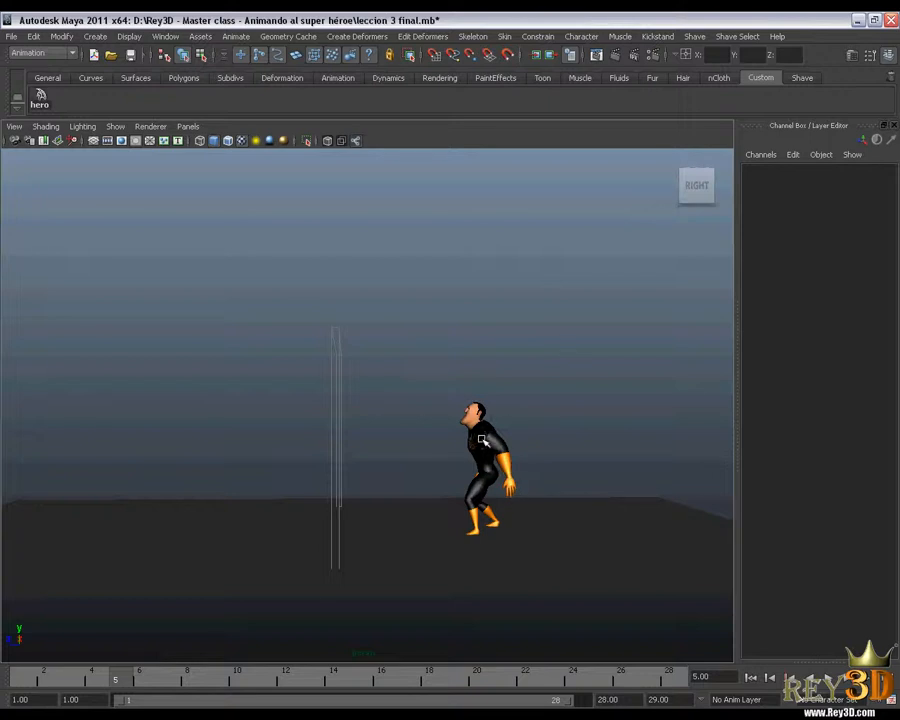
alt+drag(330, 442, 625, 445)
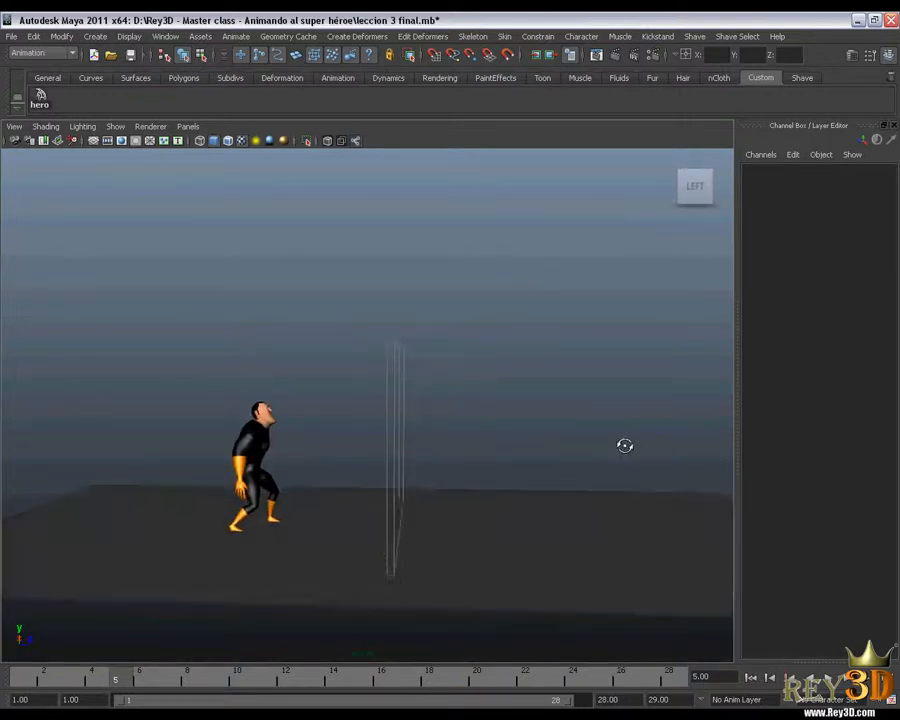
mouse_move(126, 681)
mouse_down()
mouse_move(147, 683)
mouse_move(123, 681)
mouse_move(139, 680)
mouse_up()
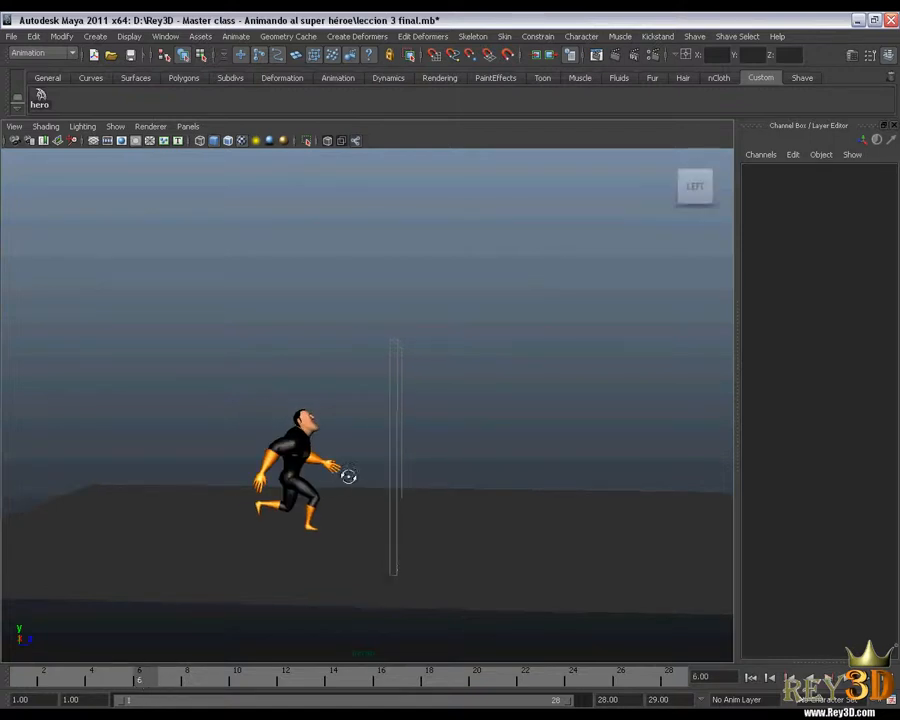
mouse_move(119, 683)
mouse_down()
mouse_move(144, 682)
mouse_move(129, 683)
mouse_up()
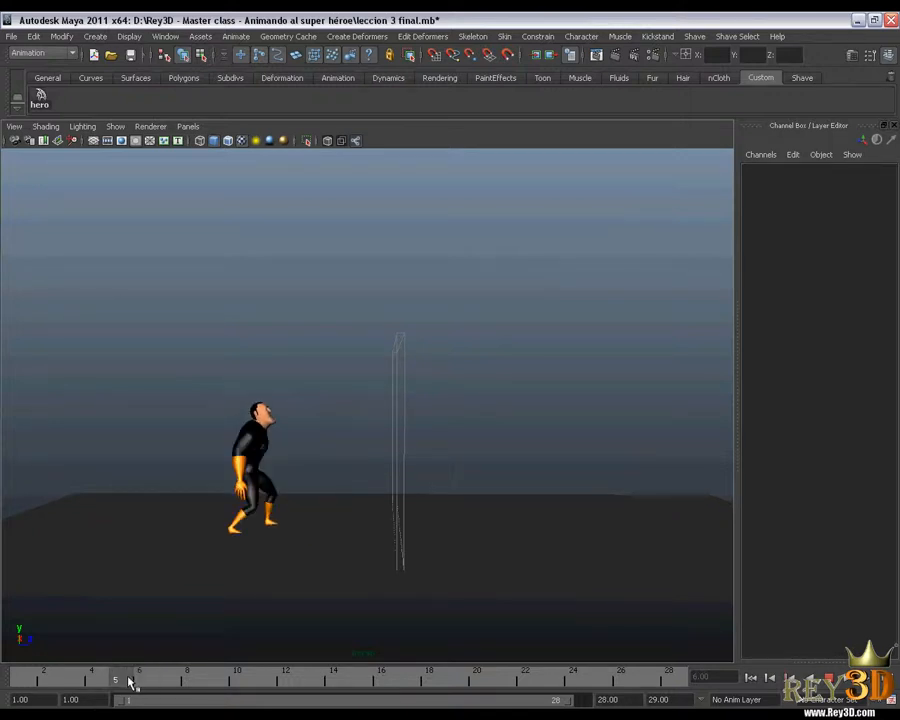
alt+right_drag(300, 555, 411, 517)
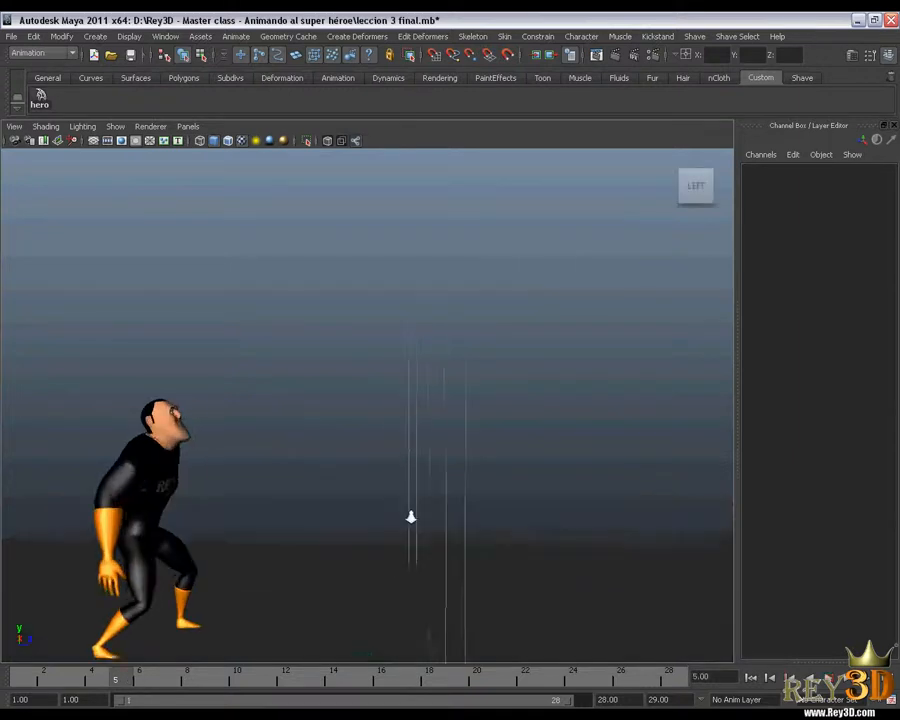
alt+middle_drag(411, 517, 487, 432)
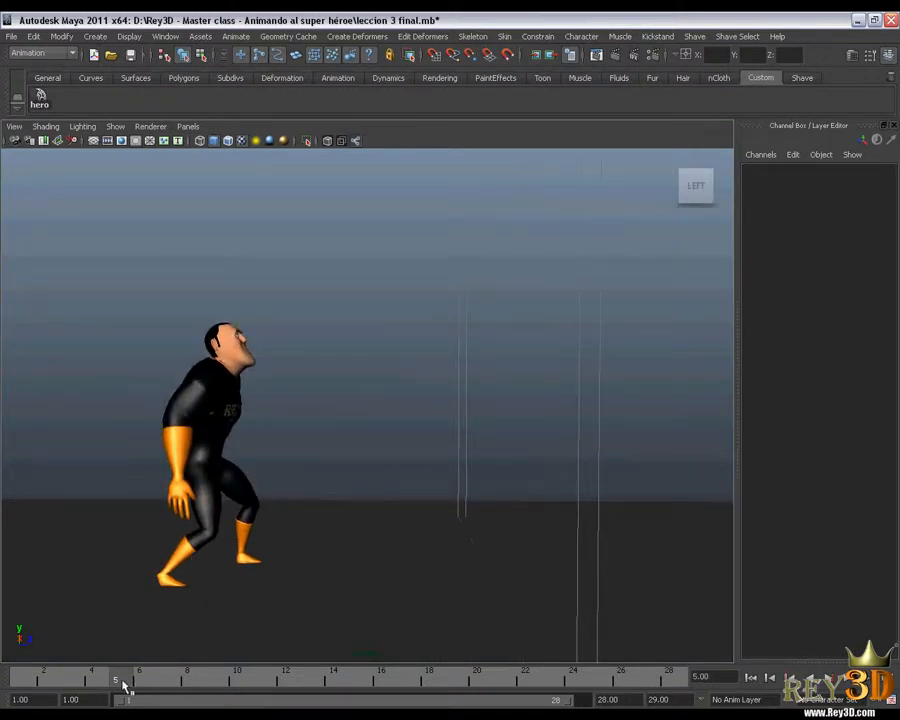
mouse_move(124, 684)
mouse_down()
mouse_move(141, 683)
mouse_move(121, 683)
mouse_up()
alt+drag(201, 581, 287, 551)
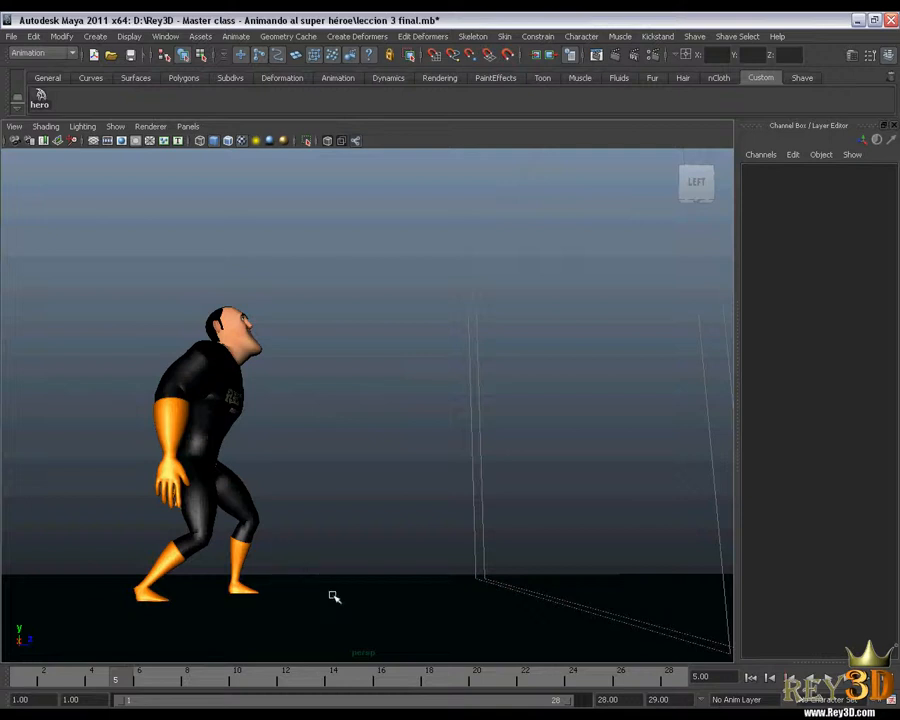
drag(123, 678, 150, 681)
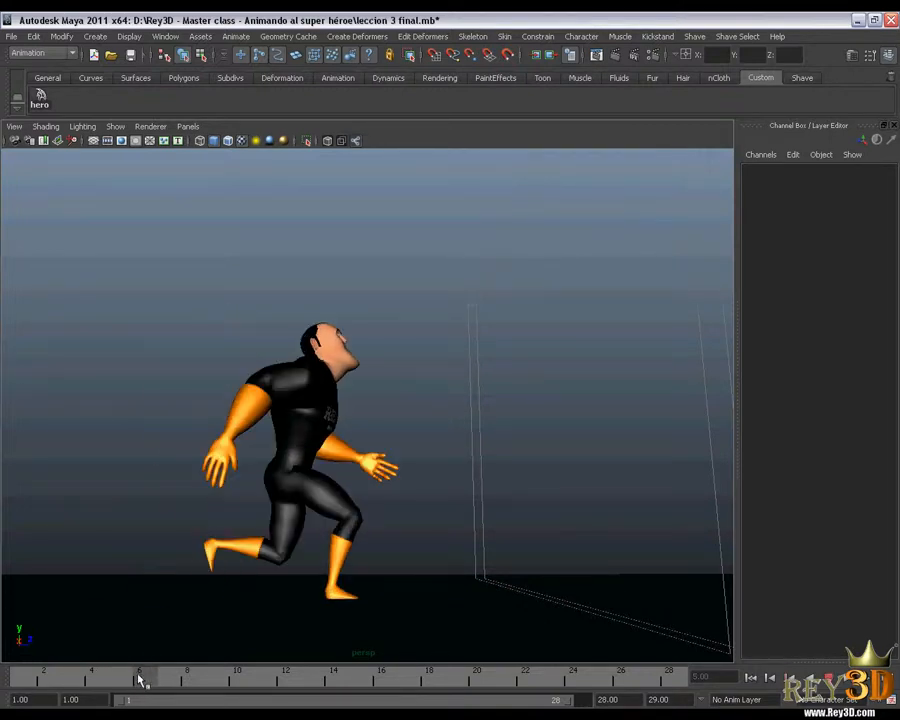
- Make the NURBS control curves visible again at frame 6 and clear the control selection
click(42, 103)
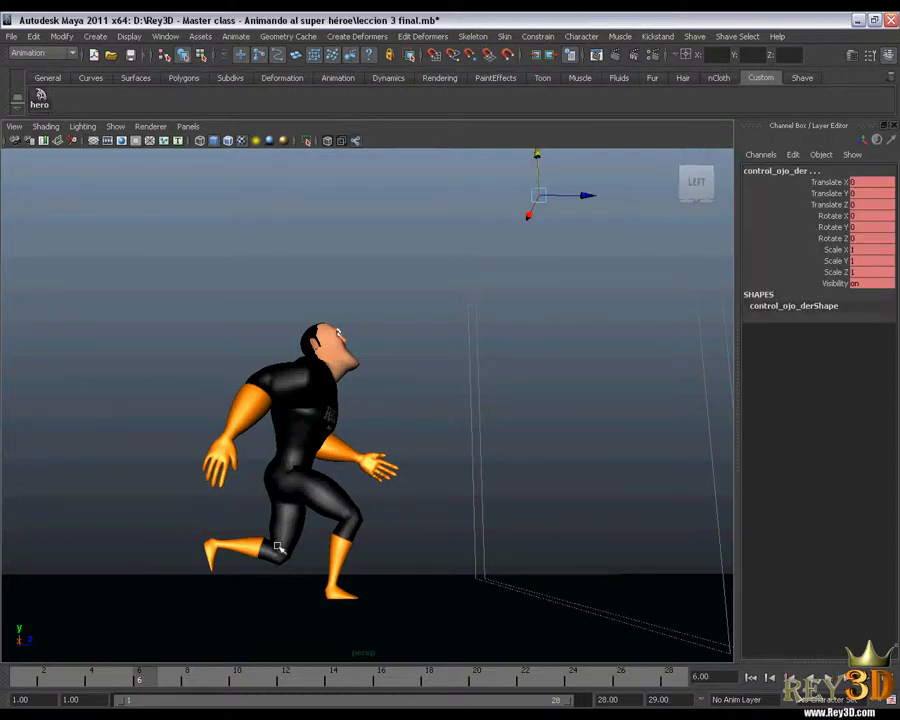
alt+drag(385, 478, 416, 415)
click(115, 126)
click(113, 175)
click(477, 366)
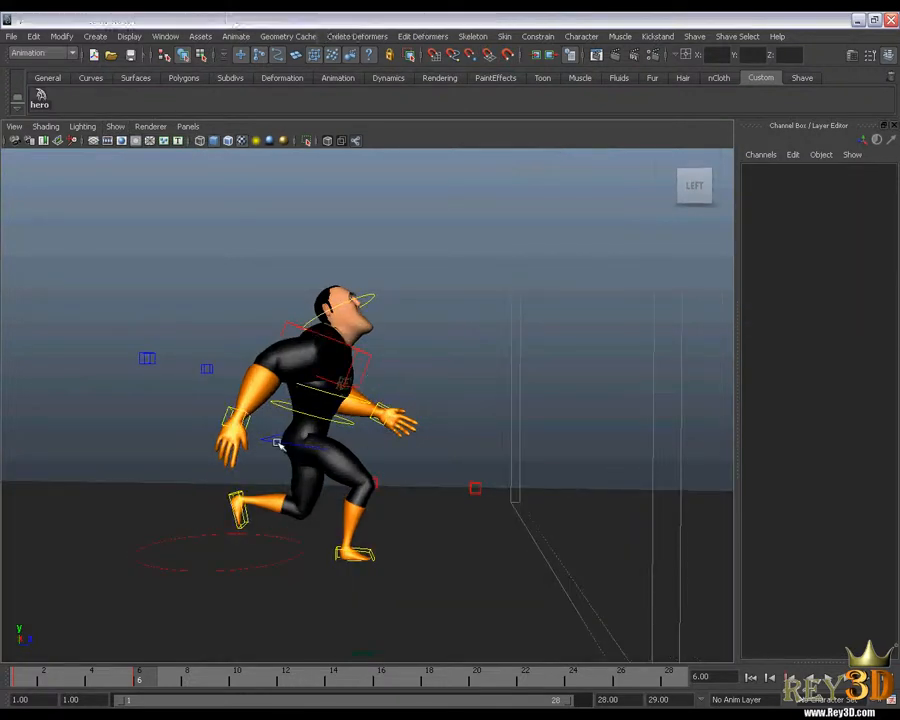
- Select the root, both hands, feet, knees and elbows controls together, leaving out the large circle on the floor
click(277, 440)
click(230, 410)
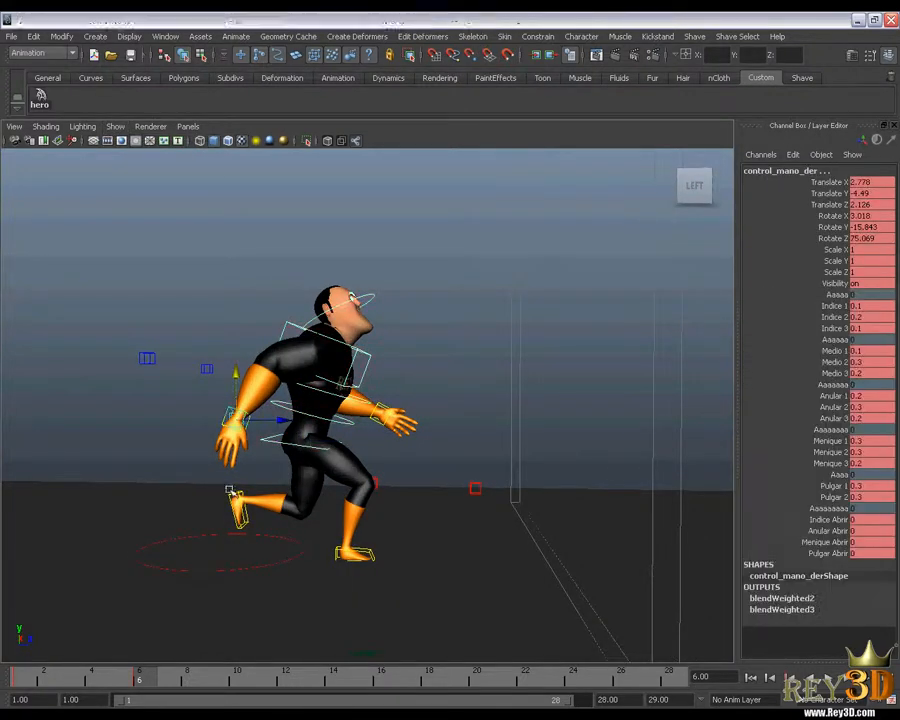
click(237, 502)
click(356, 553)
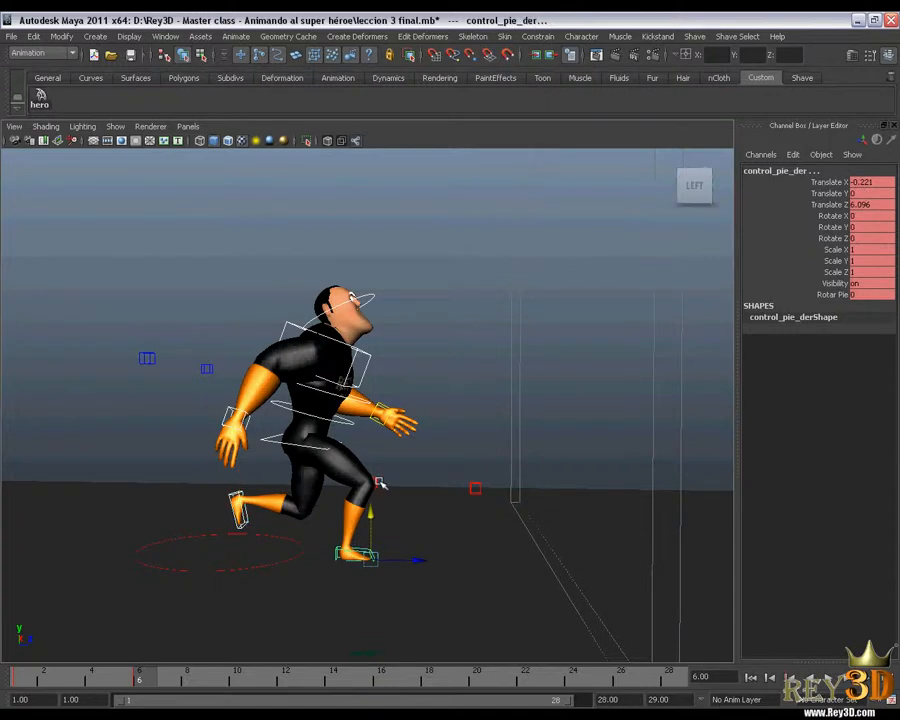
click(376, 484)
click(475, 488)
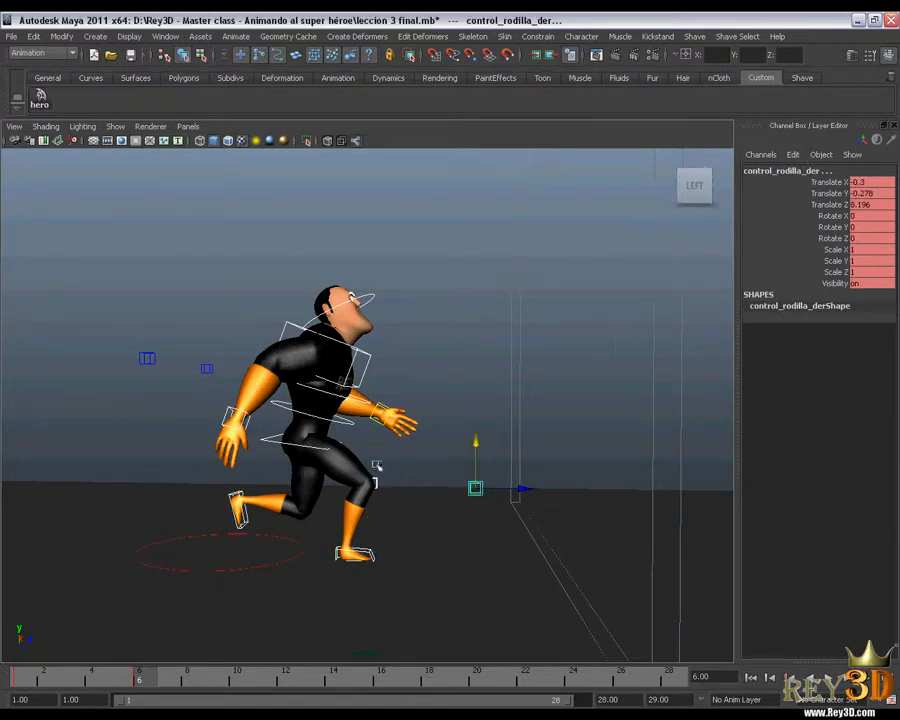
alt+drag(374, 466, 221, 366)
click(221, 366)
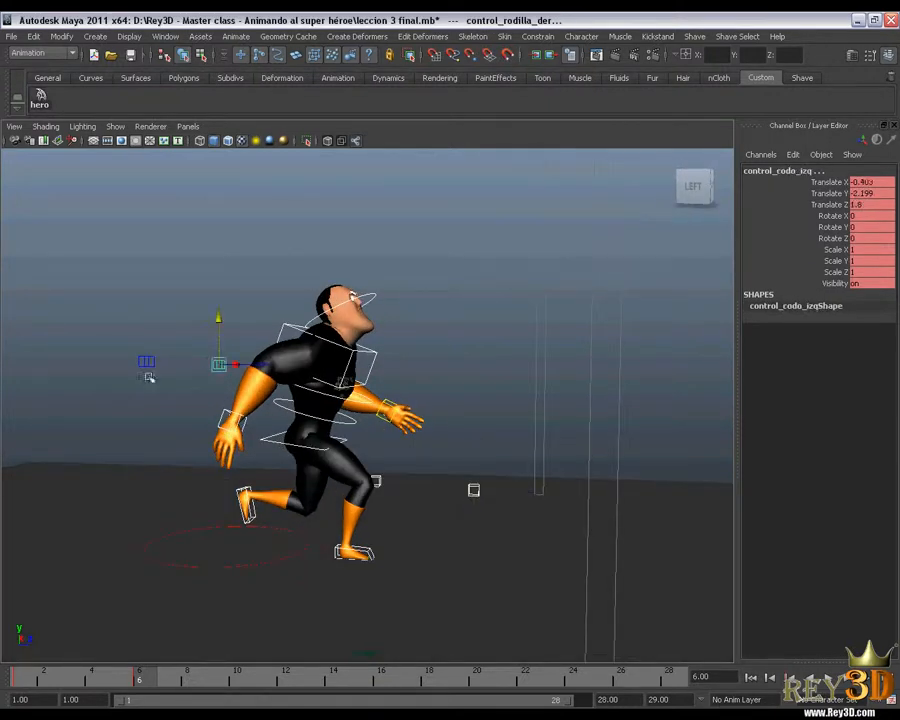
click(147, 361)
alt+drag(518, 484, 274, 451)
click(447, 415)
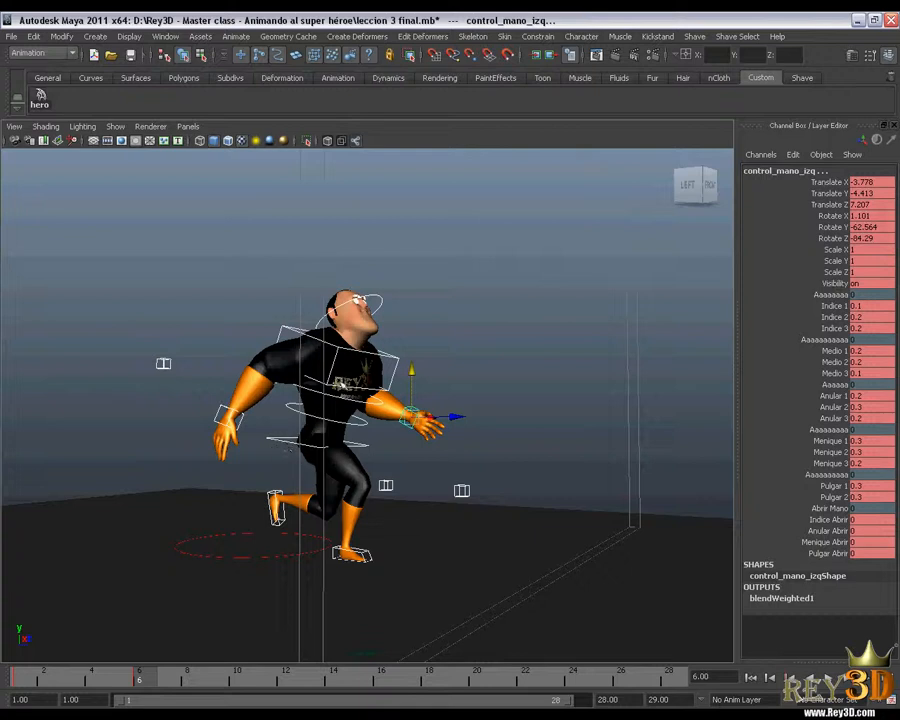
- Move the selected controls forward together until the left hand control is at about Translate Z 8.3, and clear the selection
alt+drag(420, 410, 445, 418)
alt+drag(447, 417, 351, 394)
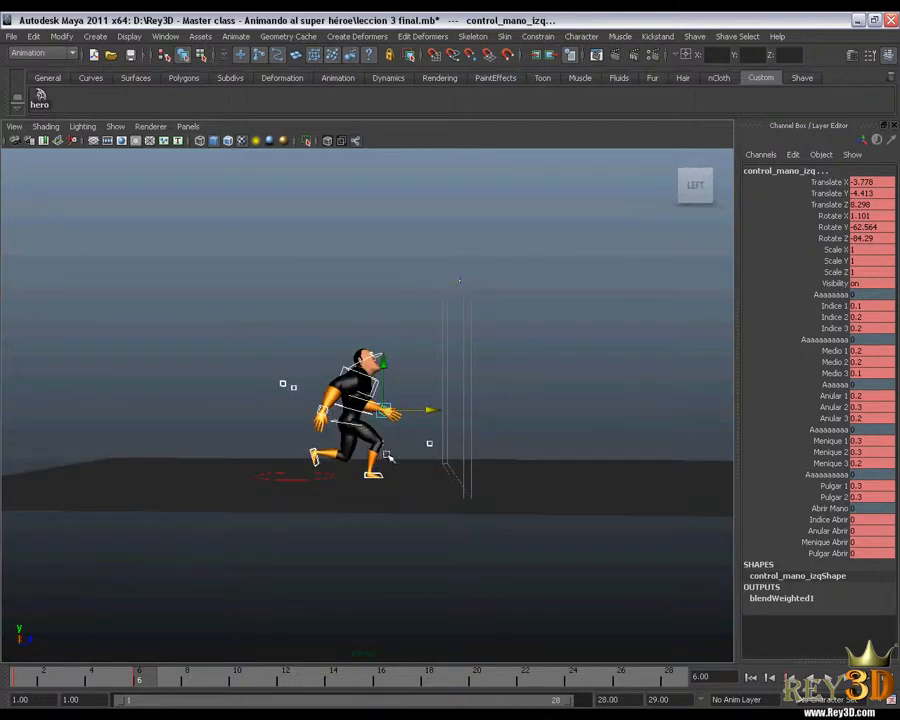
alt+right_drag(402, 457, 457, 430)
alt+drag(540, 425, 405, 418)
click(486, 314)
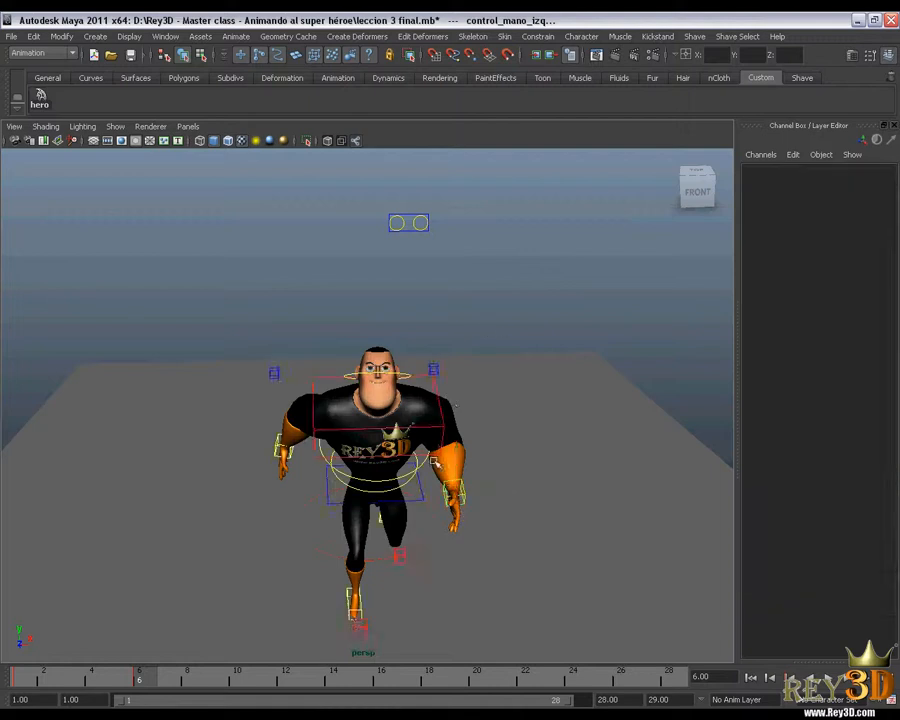
alt+drag(432, 460, 346, 462)
alt+right_drag(346, 462, 536, 460)
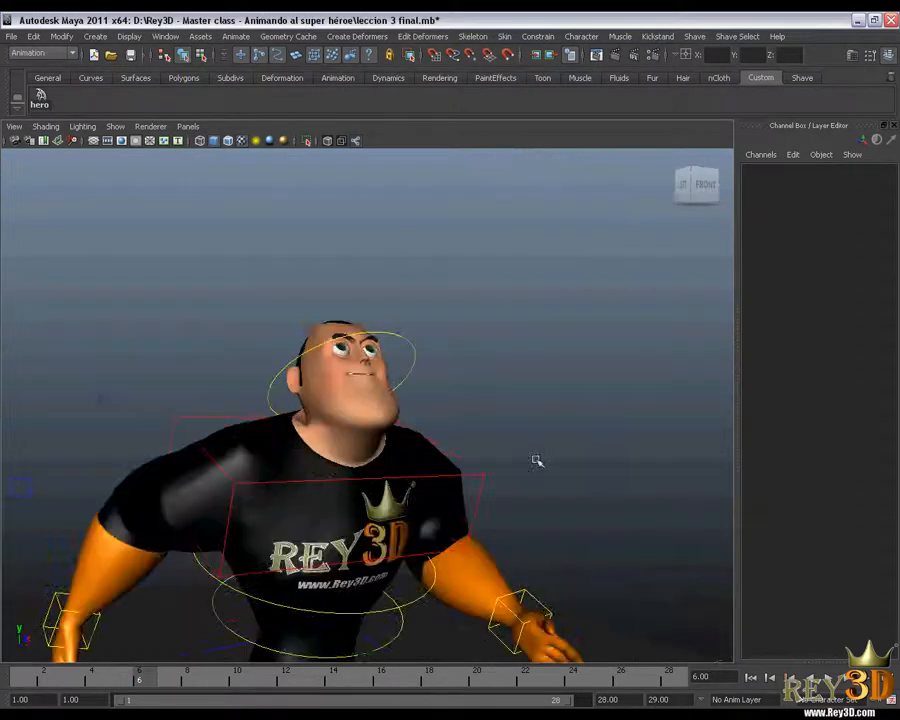
- Examine the frame 6 running pose from the front, slightly above and the left side, checking the face, eye direction and body silhouette
alt+drag(536, 460, 490, 500)
alt+right_drag(490, 500, 540, 487)
alt+middle_drag(540, 487, 530, 508)
mouse_move(518, 489)
alt+mouse_down()
mouse_move(560, 464)
mouse_move(514, 468)
alt+mouse_up()
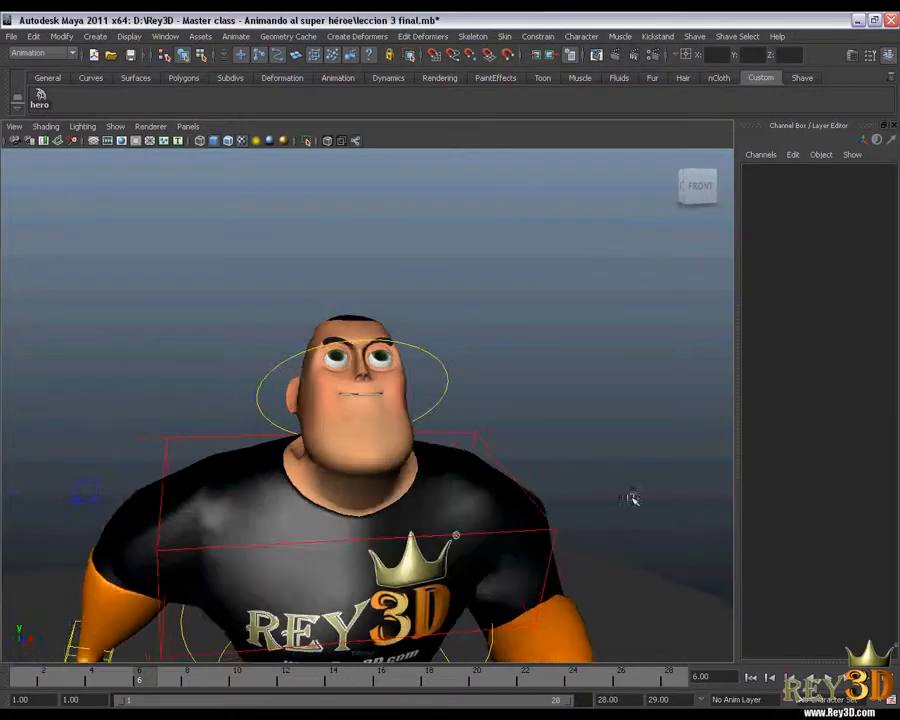
alt+right_drag(631, 496, 353, 482)
alt+drag(353, 482, 431, 482)
alt+right_drag(431, 482, 540, 551)
alt+drag(540, 551, 444, 476)
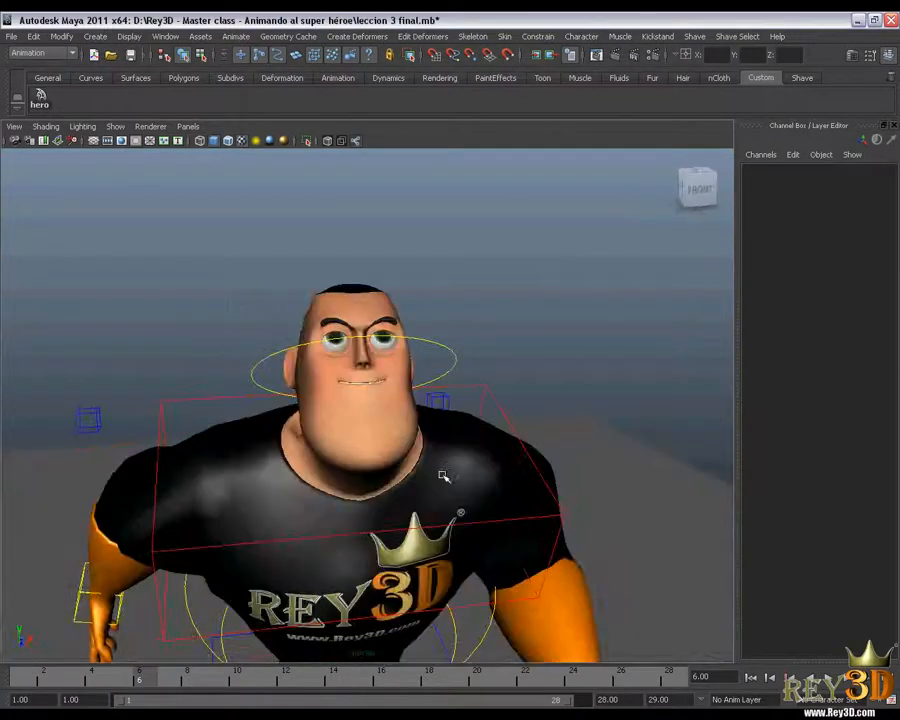
alt+right_drag(614, 529, 352, 470)
alt+drag(352, 470, 446, 478)
alt+right_drag(446, 478, 358, 536)
alt+drag(358, 536, 468, 502)
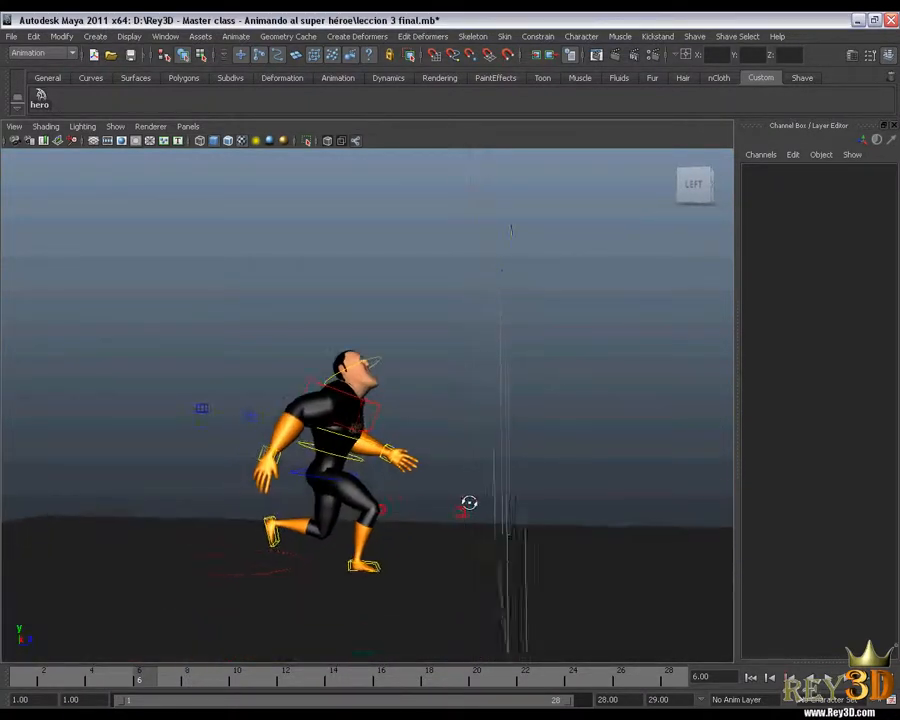
alt+right_drag(468, 502, 432, 447)
alt+middle_drag(432, 447, 420, 470)
- Select all the character's controls at frame 5 and compare the pose with frame 6 from the left side
drag(142, 678, 128, 684)
click(40, 97)
alt+right_drag(470, 448, 441, 454)
alt+middle_drag(441, 454, 415, 479)
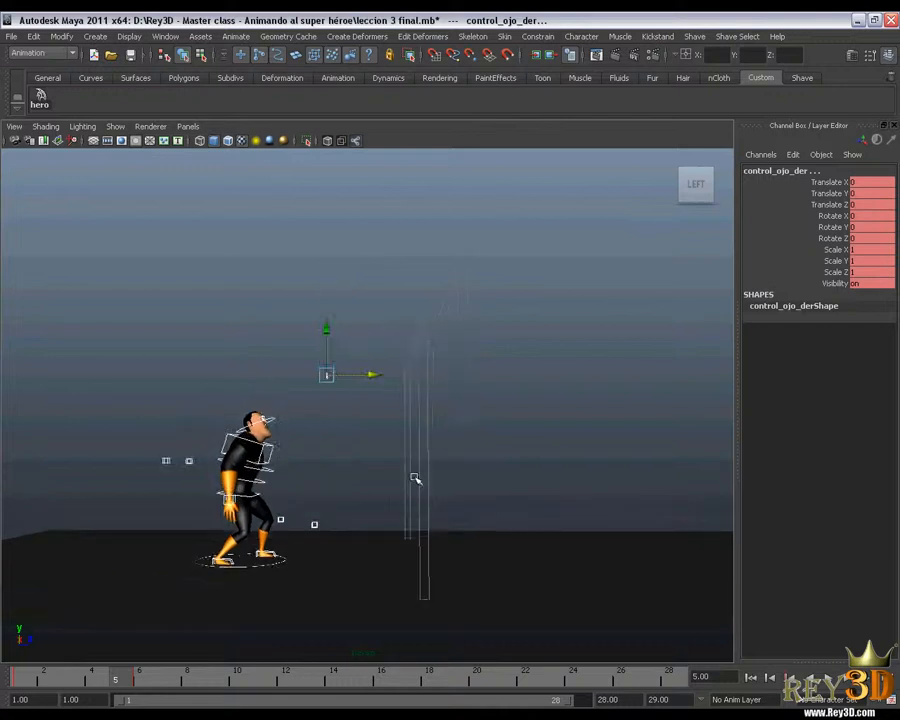
mouse_move(135, 676)
mouse_down()
mouse_move(64, 679)
mouse_move(135, 683)
mouse_move(53, 690)
mouse_move(12, 683)
mouse_move(150, 680)
mouse_move(131, 676)
mouse_move(155, 684)
mouse_move(125, 683)
mouse_move(141, 684)
mouse_up()
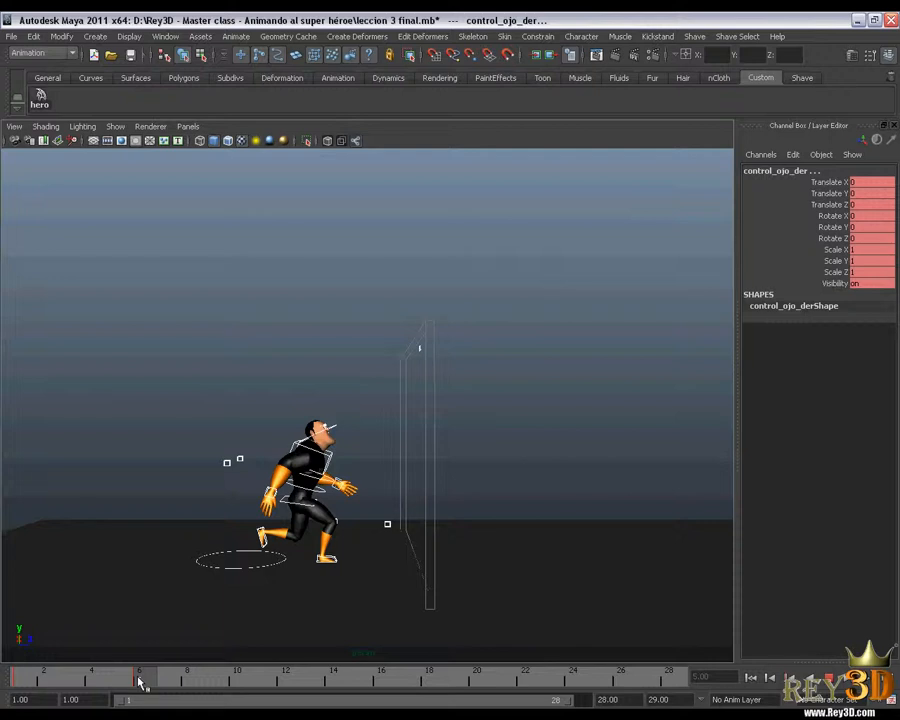
- Try to move all the character's controls forward together at frame 6
scroll(362, 538, up, 3)
alt+middle_drag(362, 538, 411, 466)
scroll(384, 460, up, 5)
click(285, 438)
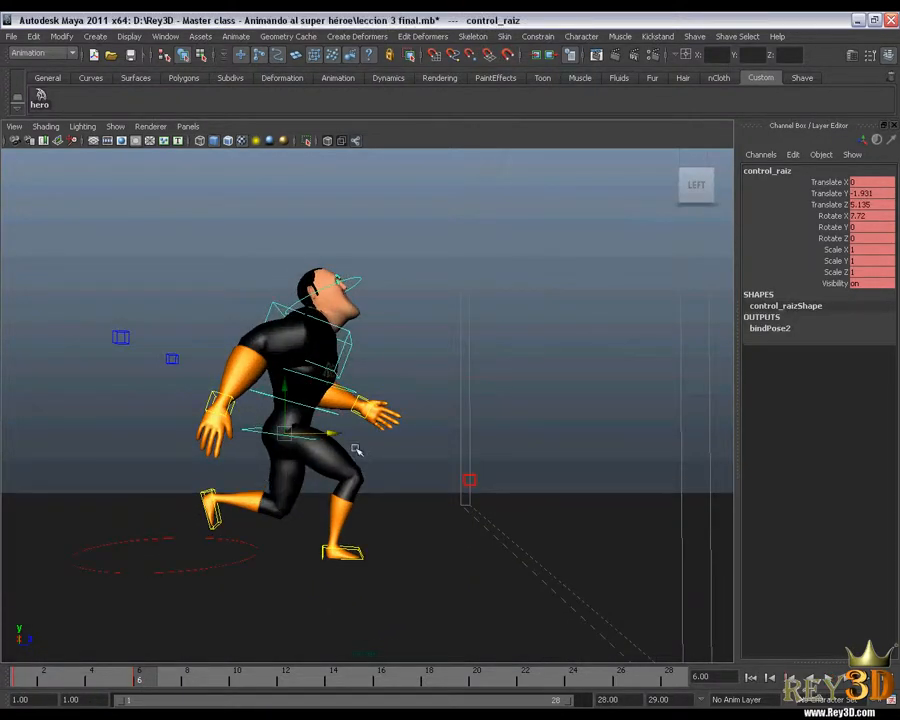
scroll(472, 422, down, 3)
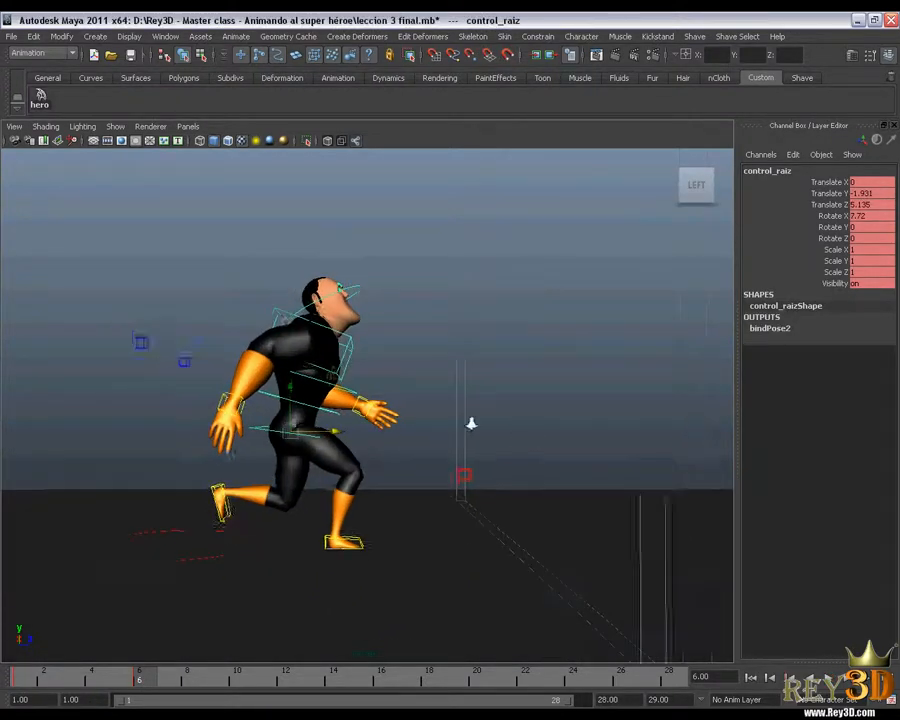
click(42, 100)
alt+middle_drag(365, 374, 359, 400)
drag(513, 256, 590, 253)
key(ctrl+z)
alt+right_drag(325, 490, 383, 411)
click(401, 375)
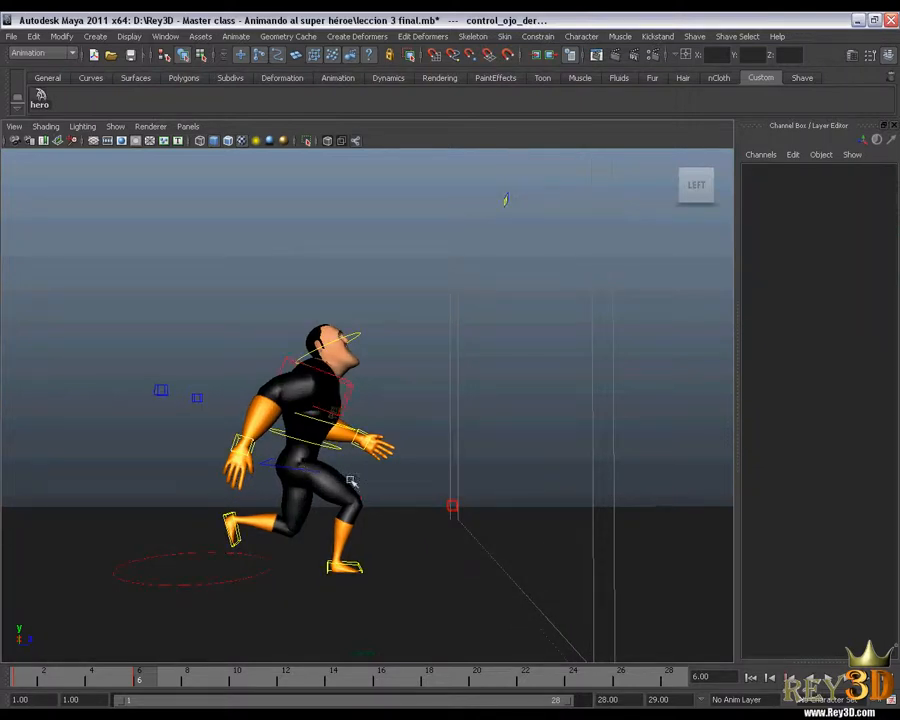
- Select the root control together with both hand and both elbow controls at frame 6
mouse_move(332, 482)
alt+mouse_down()
mouse_move(317, 480)
mouse_move(326, 480)
alt+mouse_up()
click(342, 469)
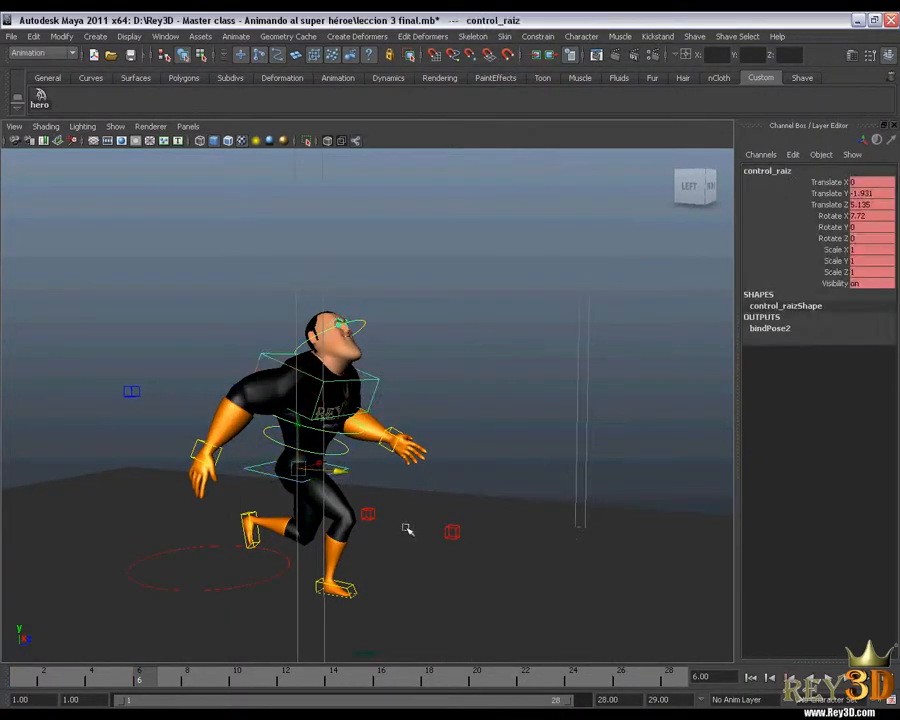
alt+drag(391, 473, 446, 450)
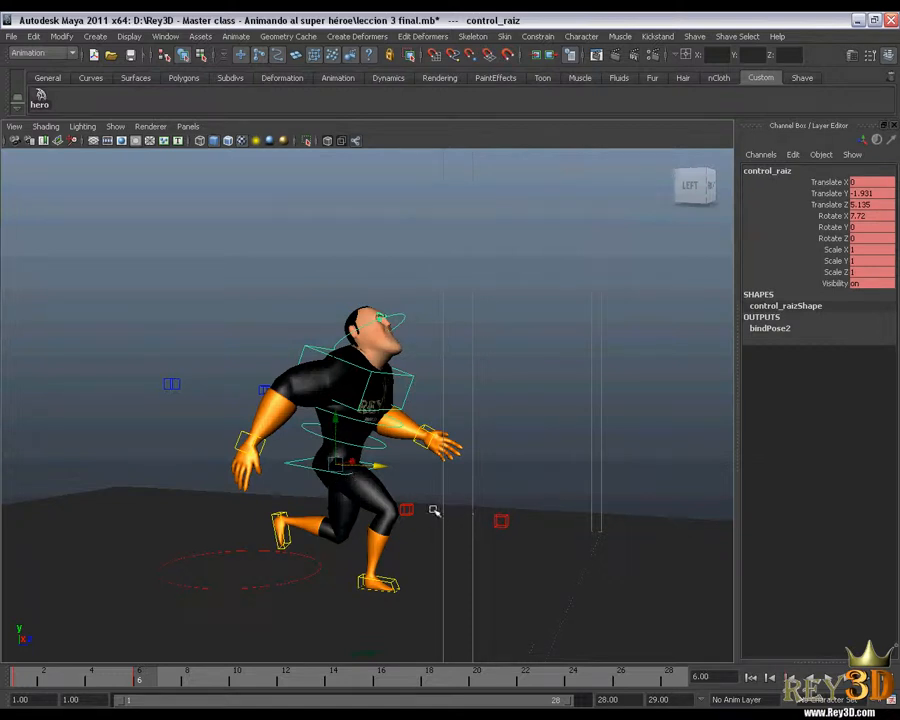
alt+drag(434, 511, 446, 511)
shift+click(423, 430)
shift+click(247, 434)
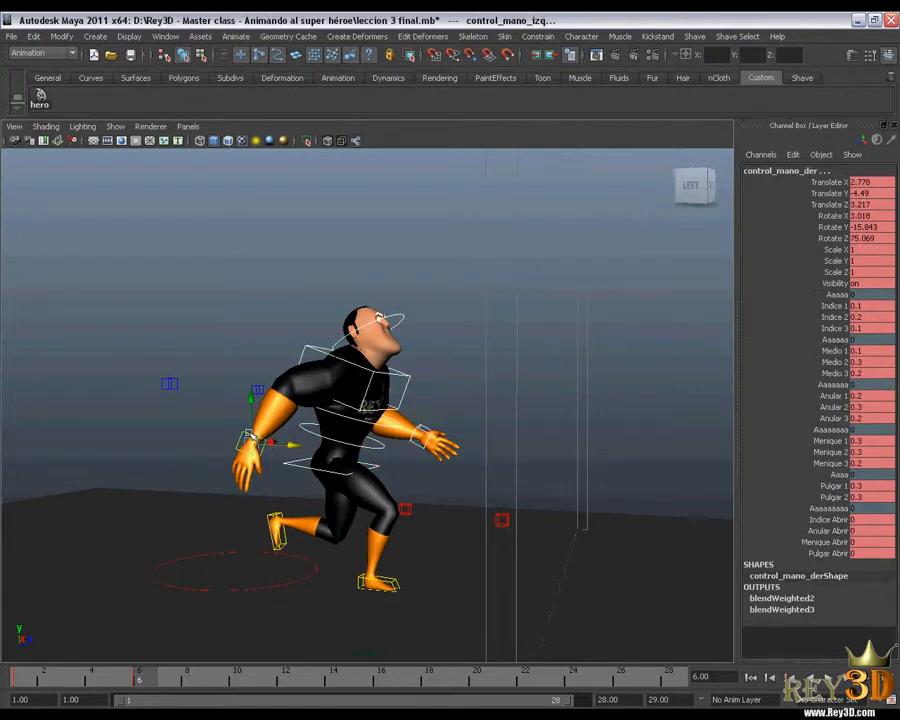
shift+click(258, 389)
shift+click(171, 384)
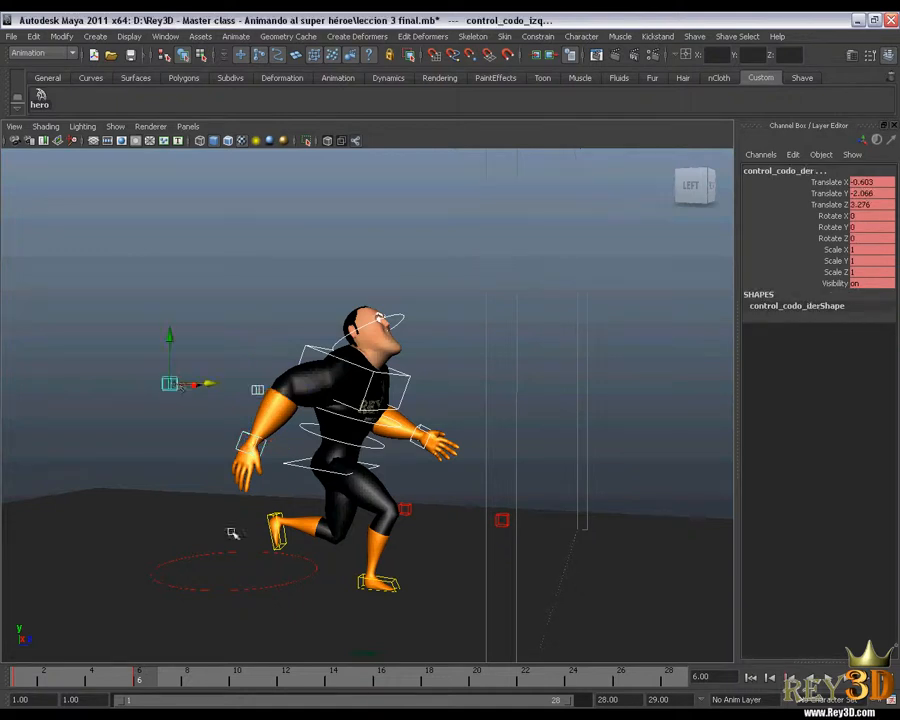
- Add both feet and both knee controls to the selection, leaving out the large circle on the floor
alt+drag(313, 490, 345, 516)
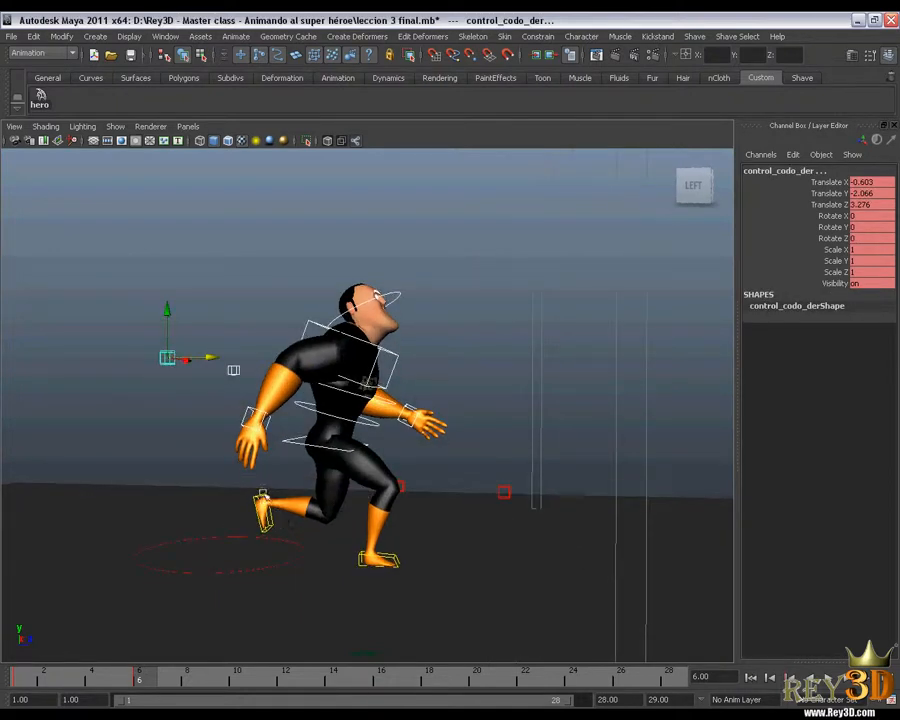
click(263, 505)
shift+click(393, 558)
shift+click(400, 487)
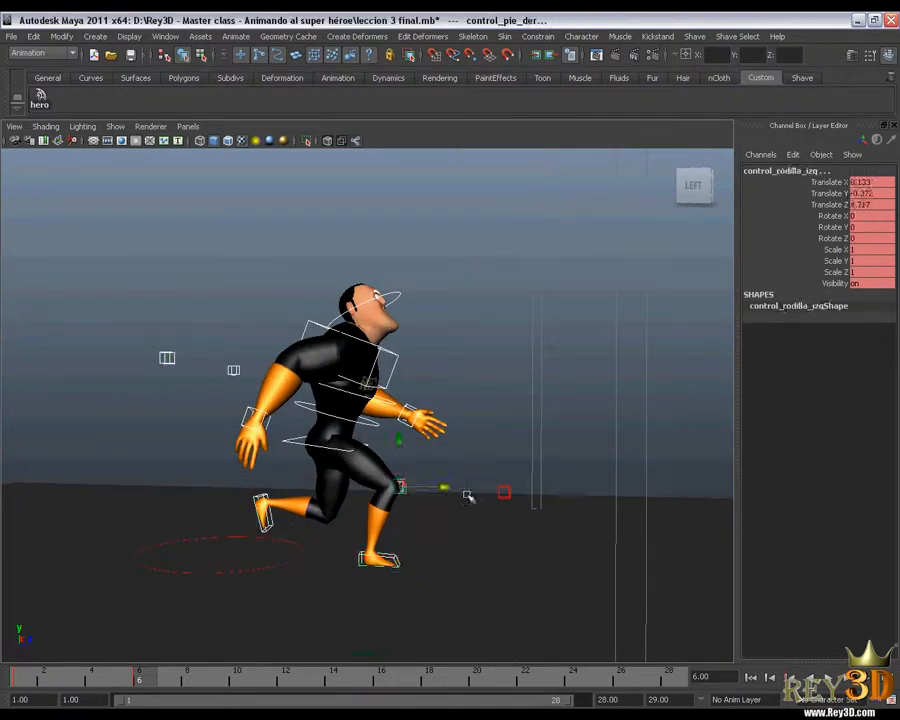
shift+click(503, 492)
- Move the selected controls forward together until the right knee control is at about Translate Z 9.99
alt+drag(527, 534, 476, 512)
alt+drag(515, 281, 447, 408)
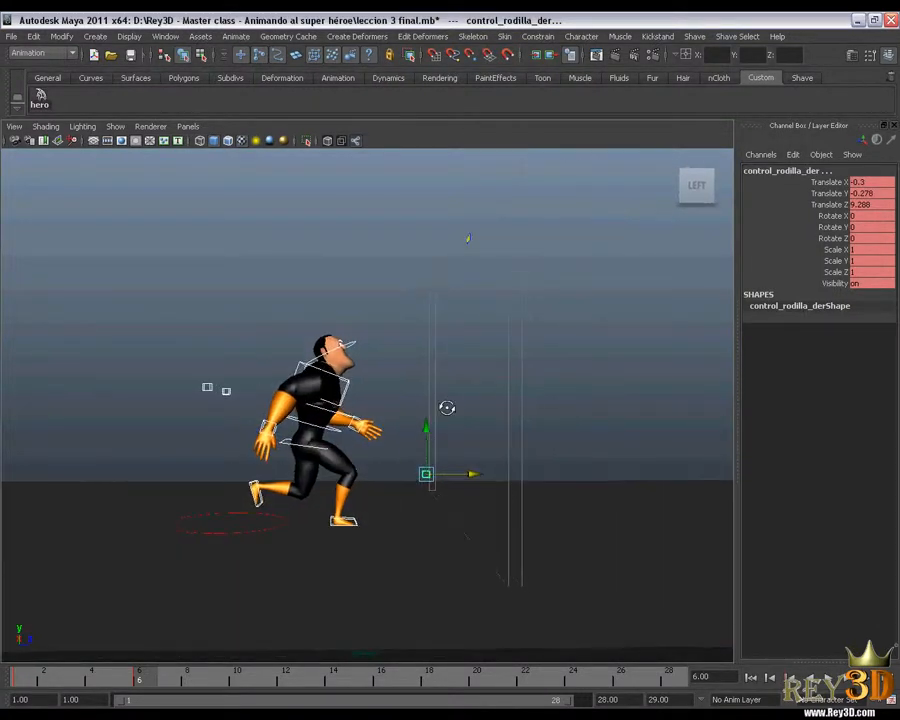
drag(474, 476, 484, 475)
alt+right_drag(532, 440, 325, 391)
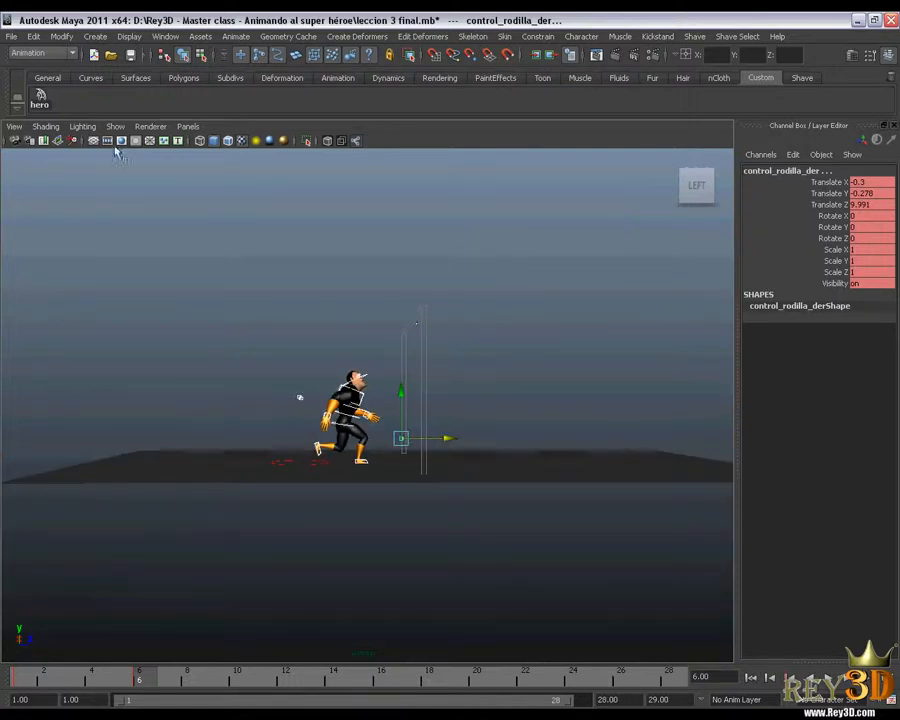
- Select all the character's controls at frame 6, and clear the selection
click(416, 322)
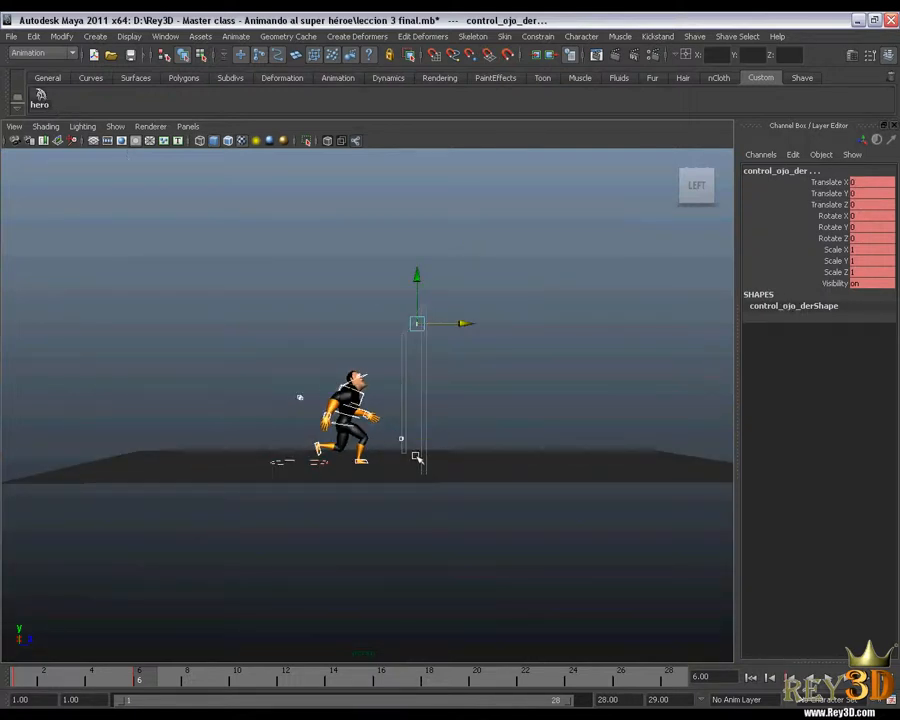
alt+right_drag(331, 404, 564, 417)
click(650, 359)
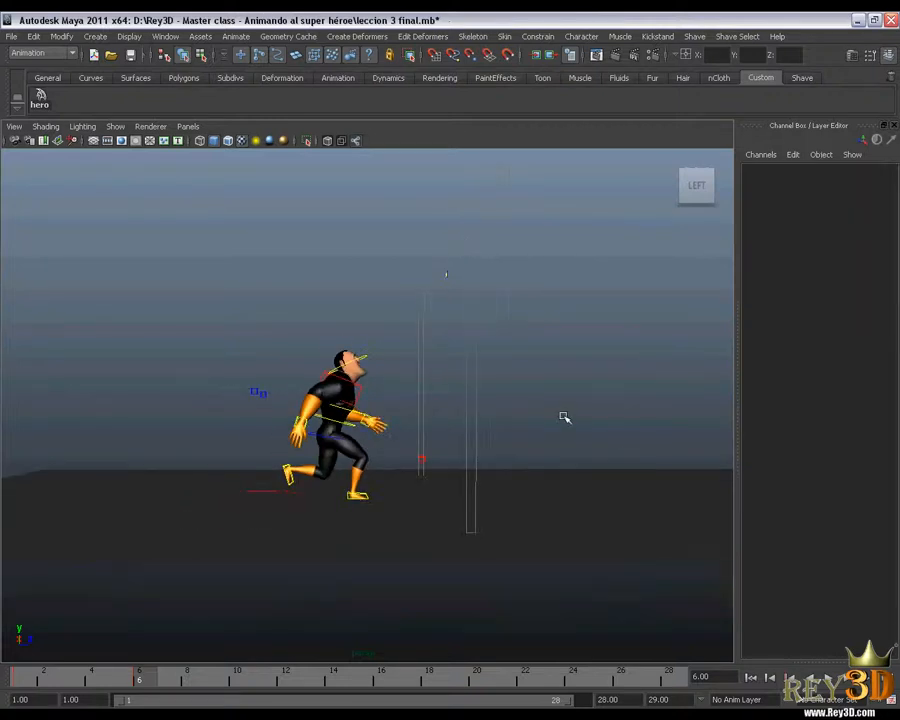
- Compare the poses at frames 5 and 6 from the left side and from behind, checking the forward travel
alt+middle_drag(553, 456, 548, 467)
click(158, 681)
drag(134, 678, 131, 678)
alt+middle_drag(470, 415, 462, 453)
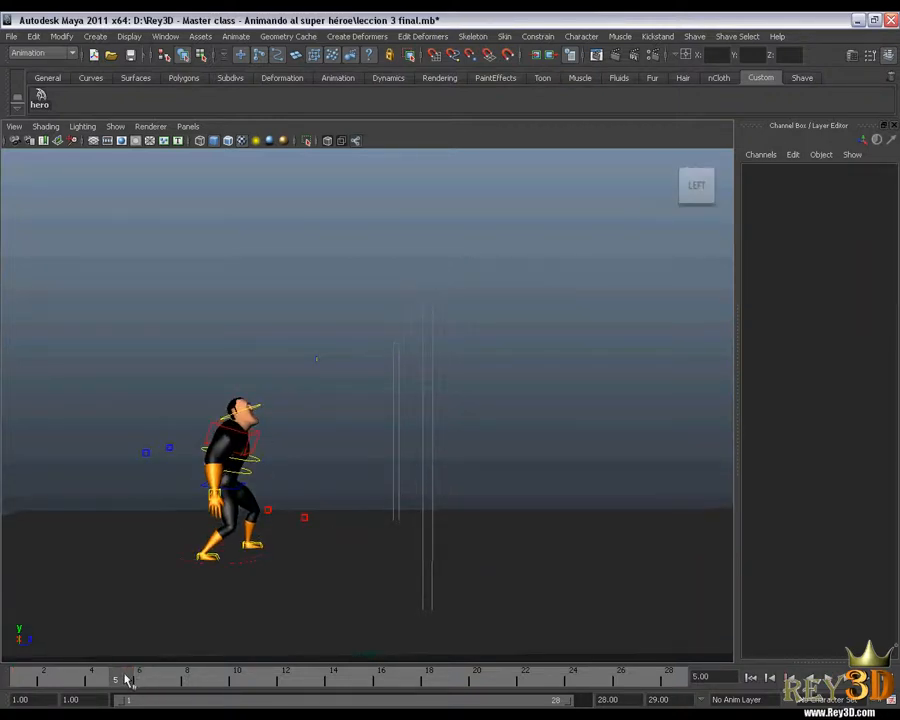
mouse_move(126, 677)
mouse_down()
mouse_move(141, 677)
mouse_move(124, 677)
mouse_up()
alt+drag(262, 416, 377, 433)
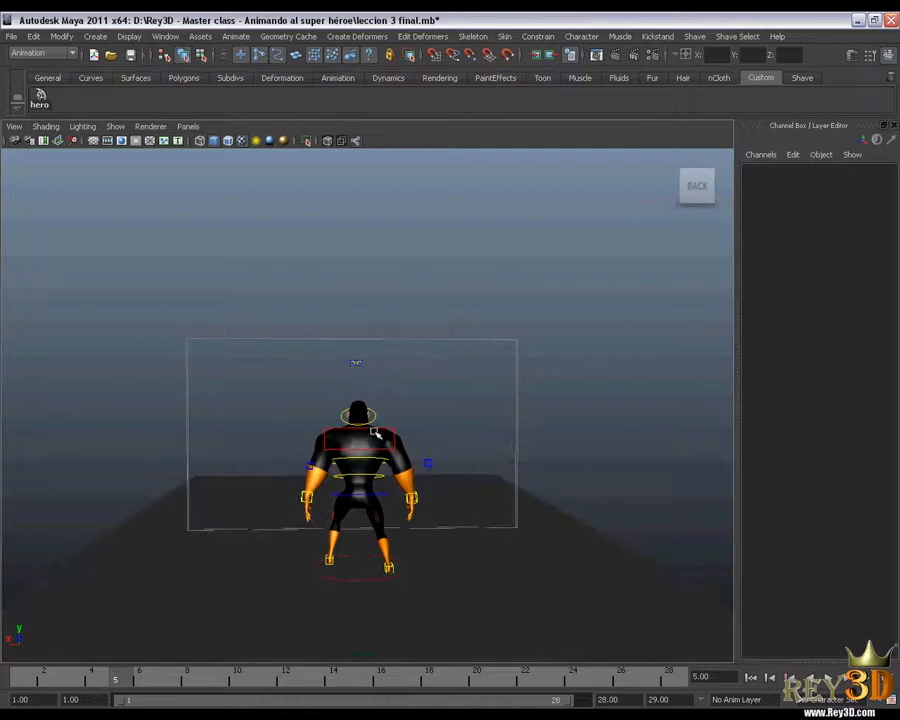
drag(131, 678, 136, 680)
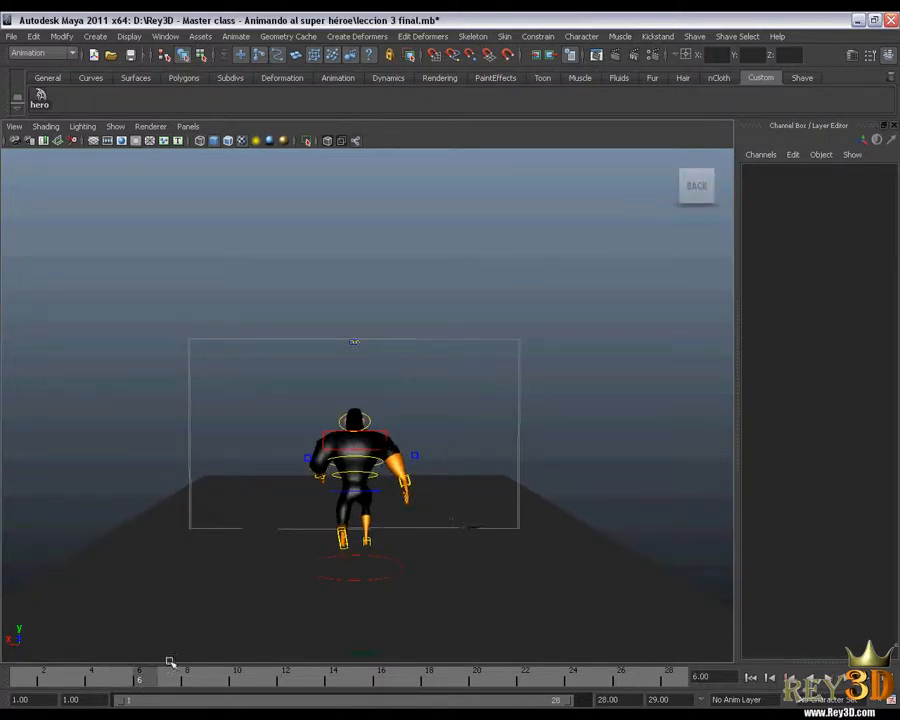
mouse_move(145, 679)
mouse_down()
mouse_move(124, 681)
mouse_move(139, 680)
mouse_up()
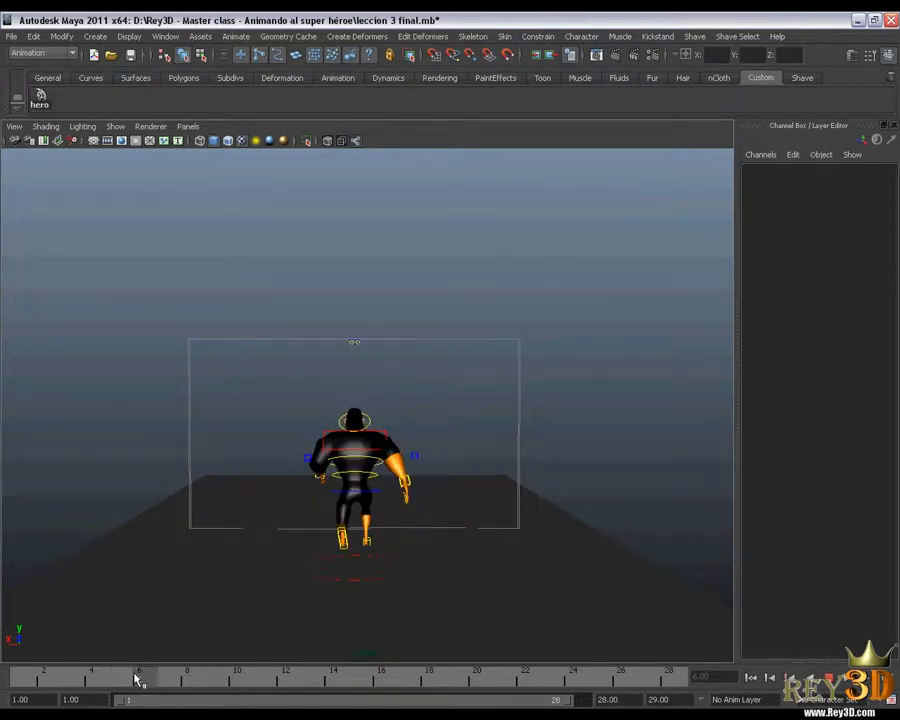
- Compare the poses at frames 5 and 6 from the character's right side, ending on frame 5
alt+drag(243, 479, 412, 468)
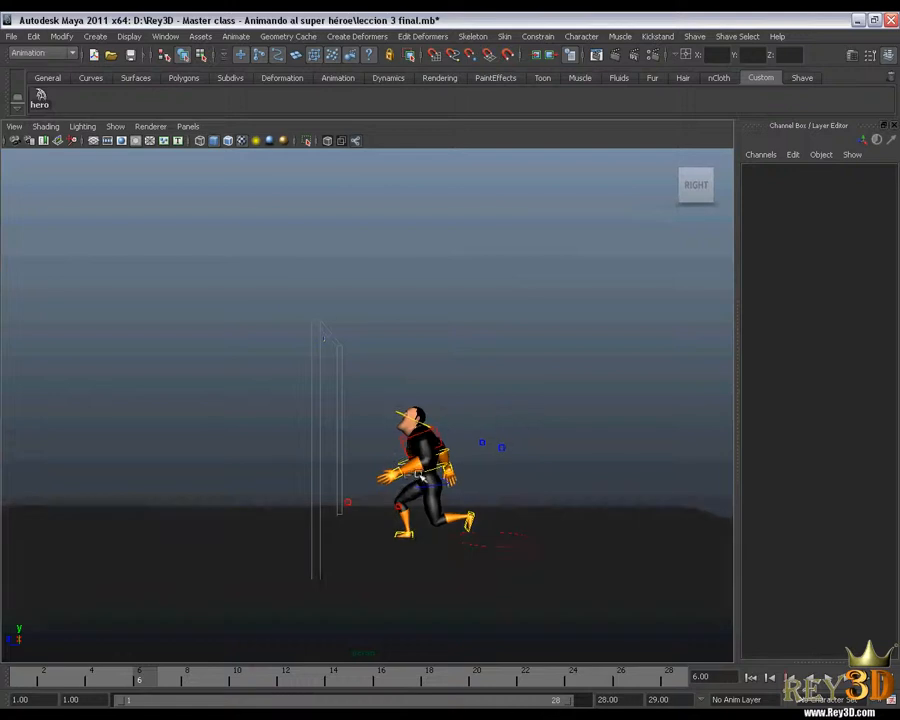
mouse_move(128, 680)
mouse_down()
mouse_move(145, 679)
mouse_move(128, 680)
mouse_up()
drag(139, 675, 130, 672)
scroll(488, 464, down, 3)
mouse_move(441, 452)
alt+middle_down()
mouse_move(416, 468)
mouse_move(431, 464)
alt+middle_up()
alt+drag(431, 464, 463, 458)
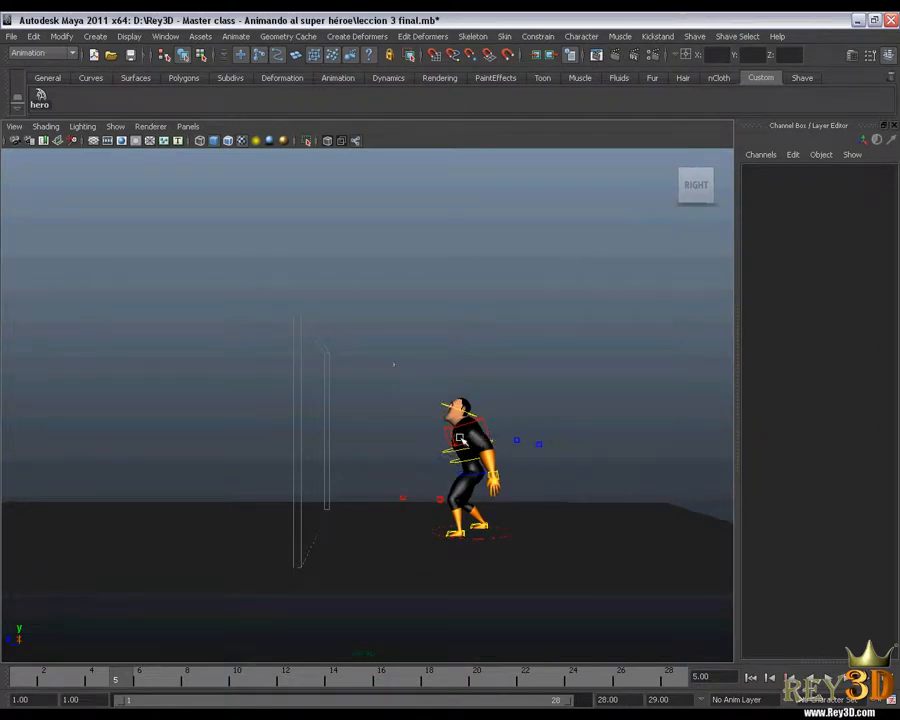